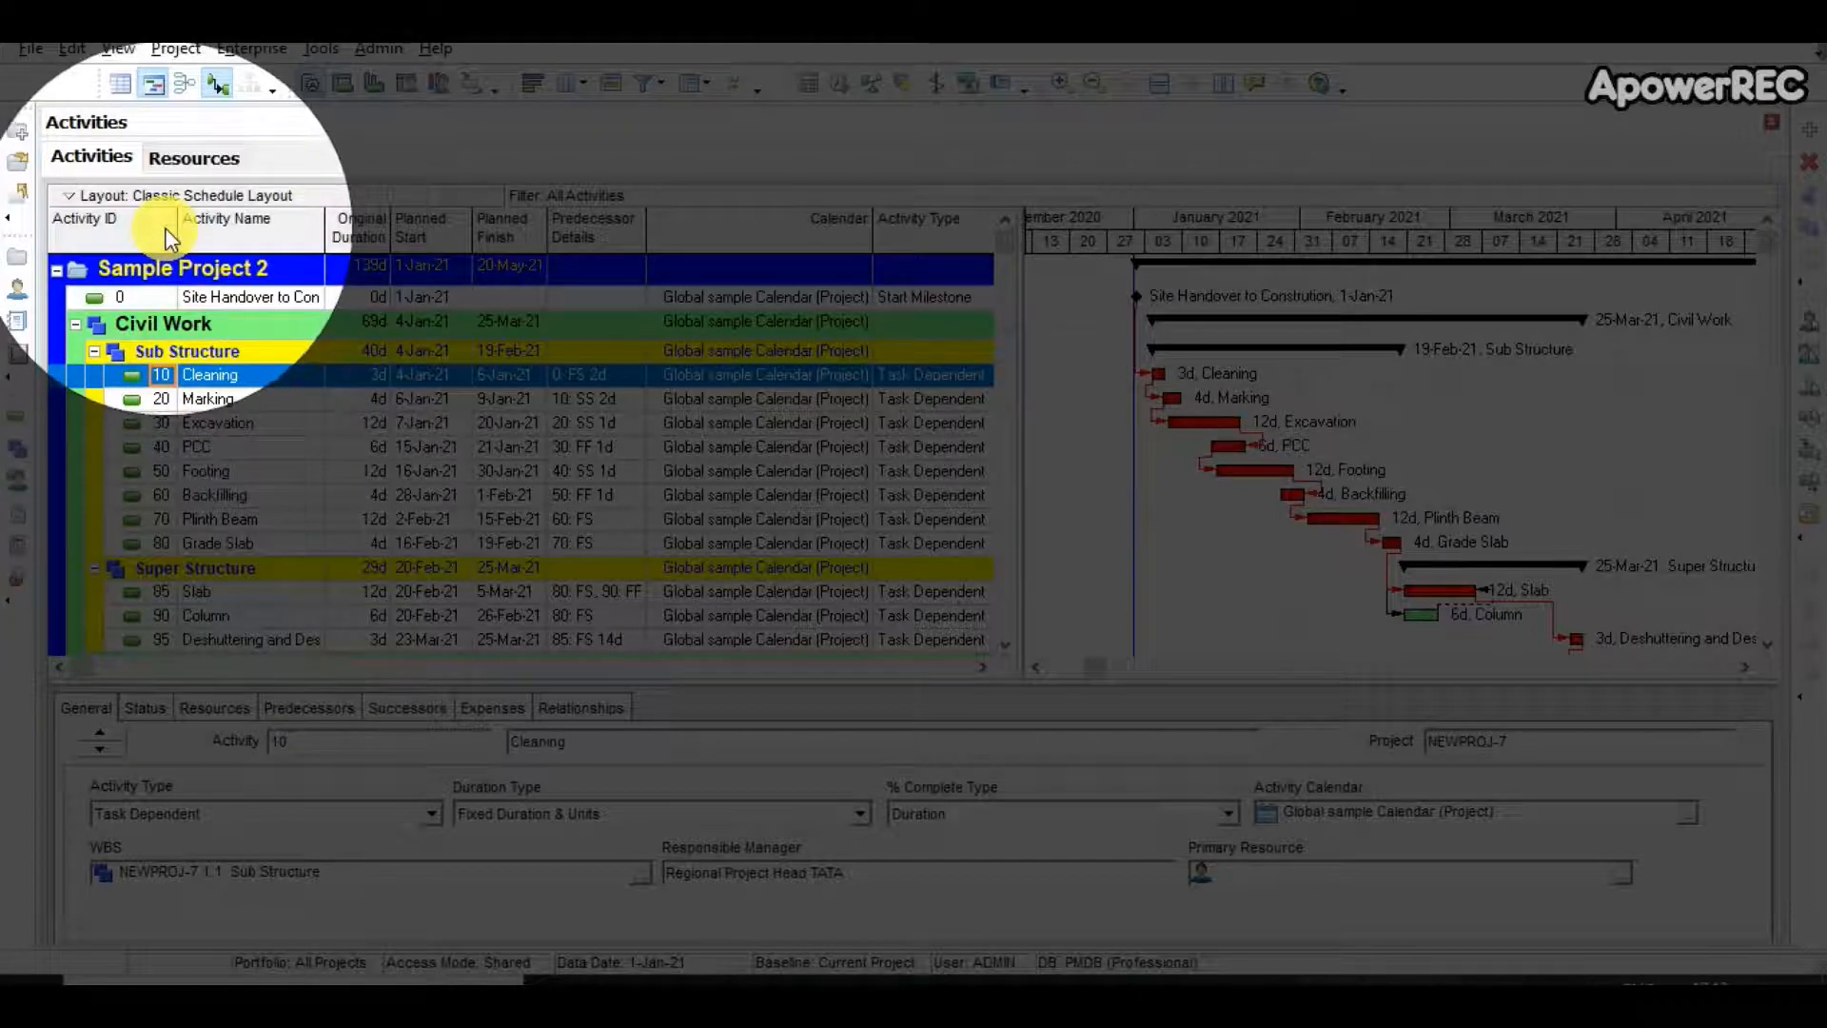
Sort the activities by Activity ID in descending order and by Activity Name in both ascending and descending order
click(169, 236)
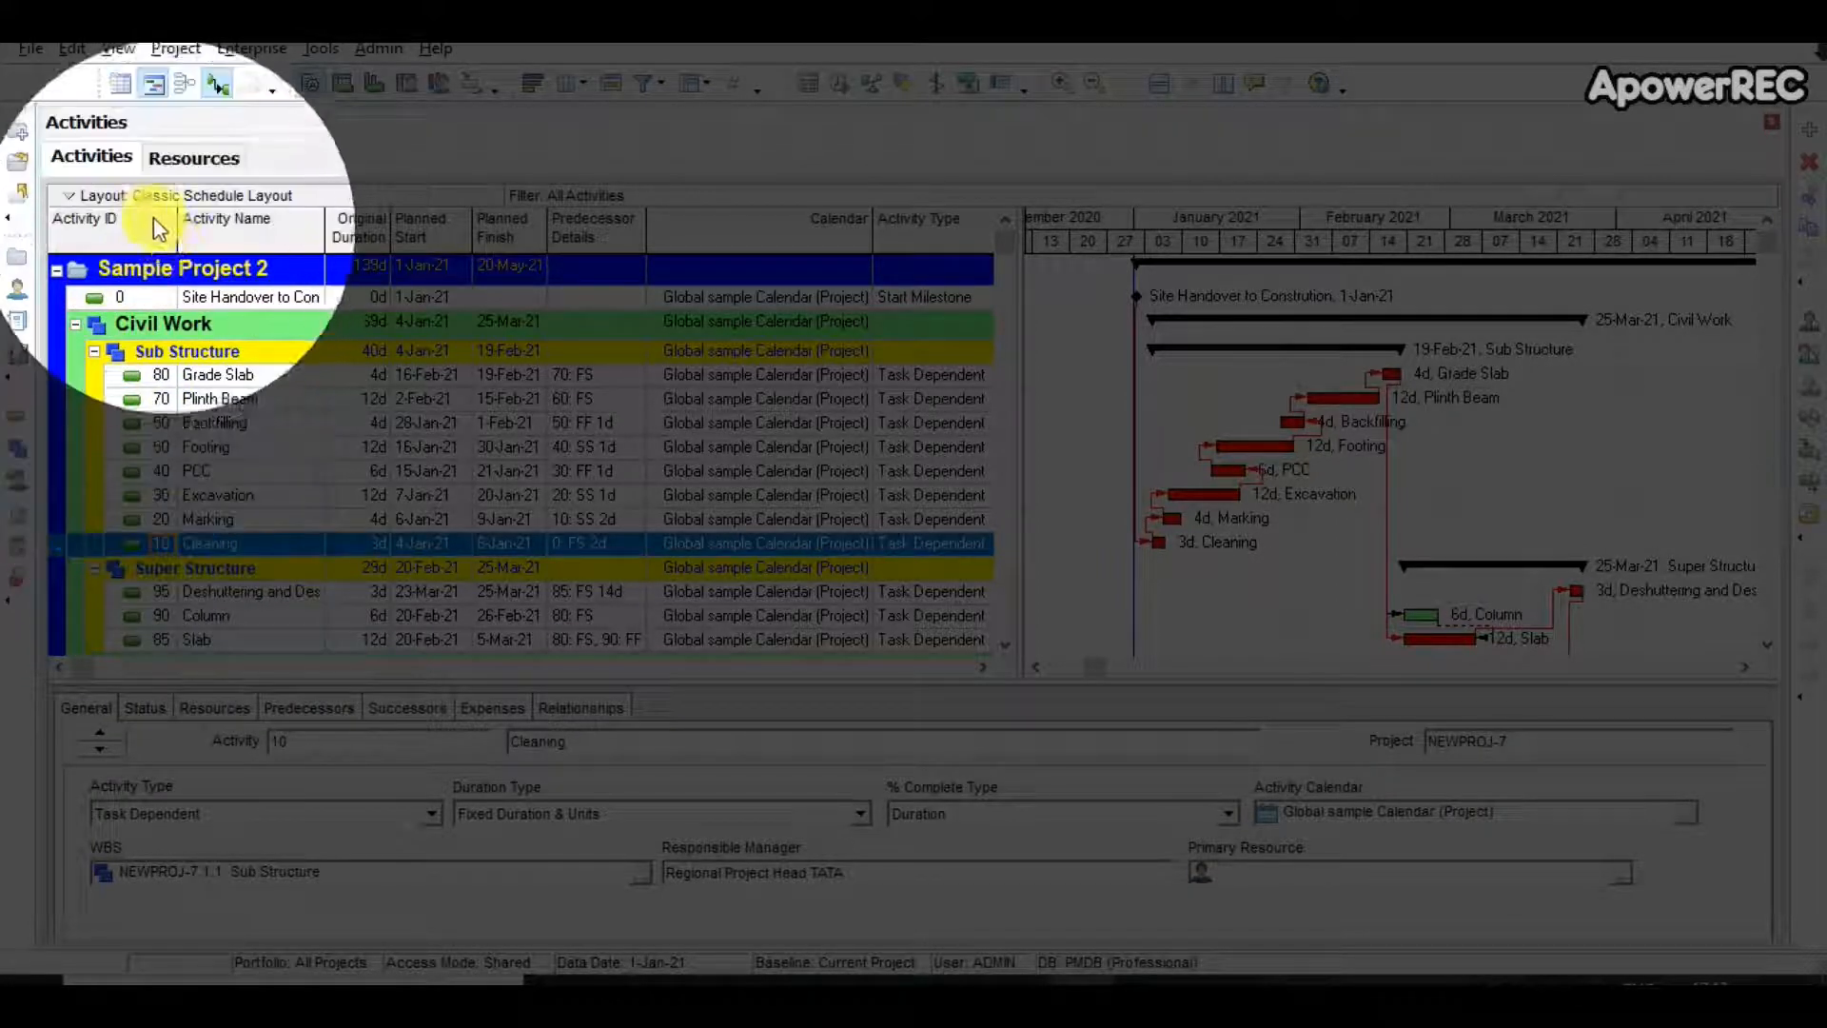
click(278, 237)
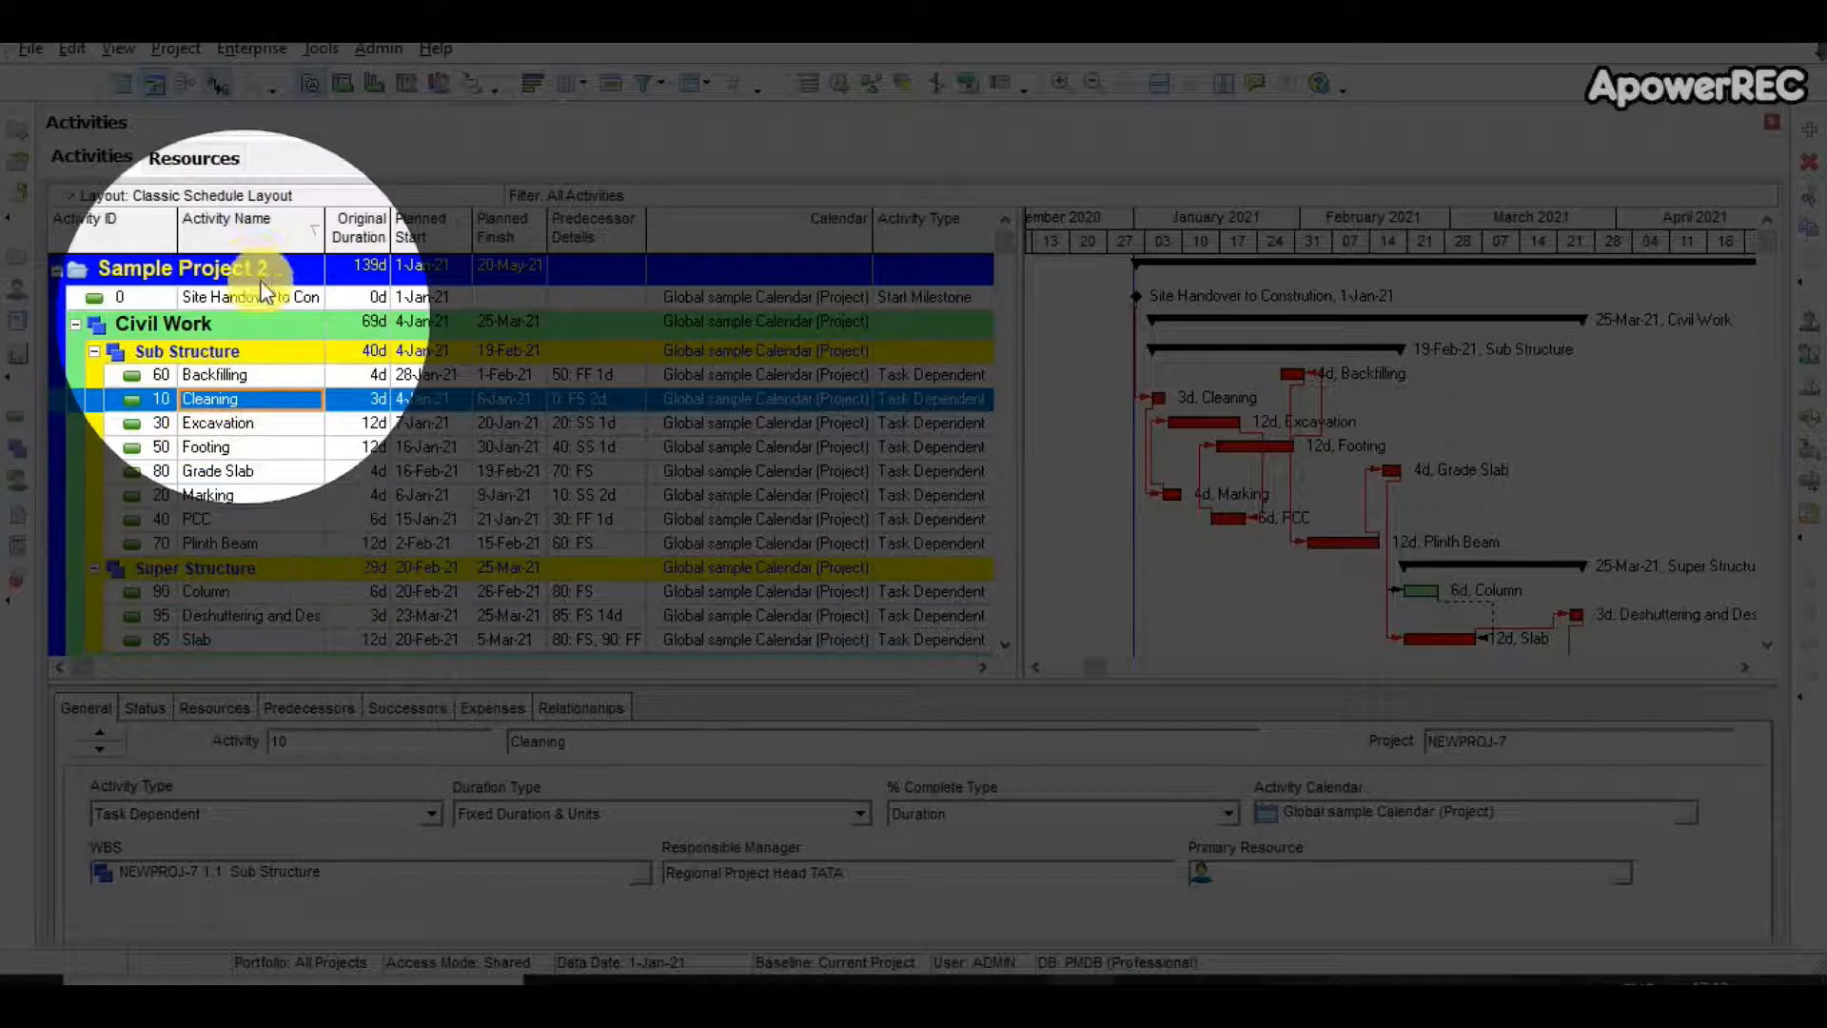
click(269, 237)
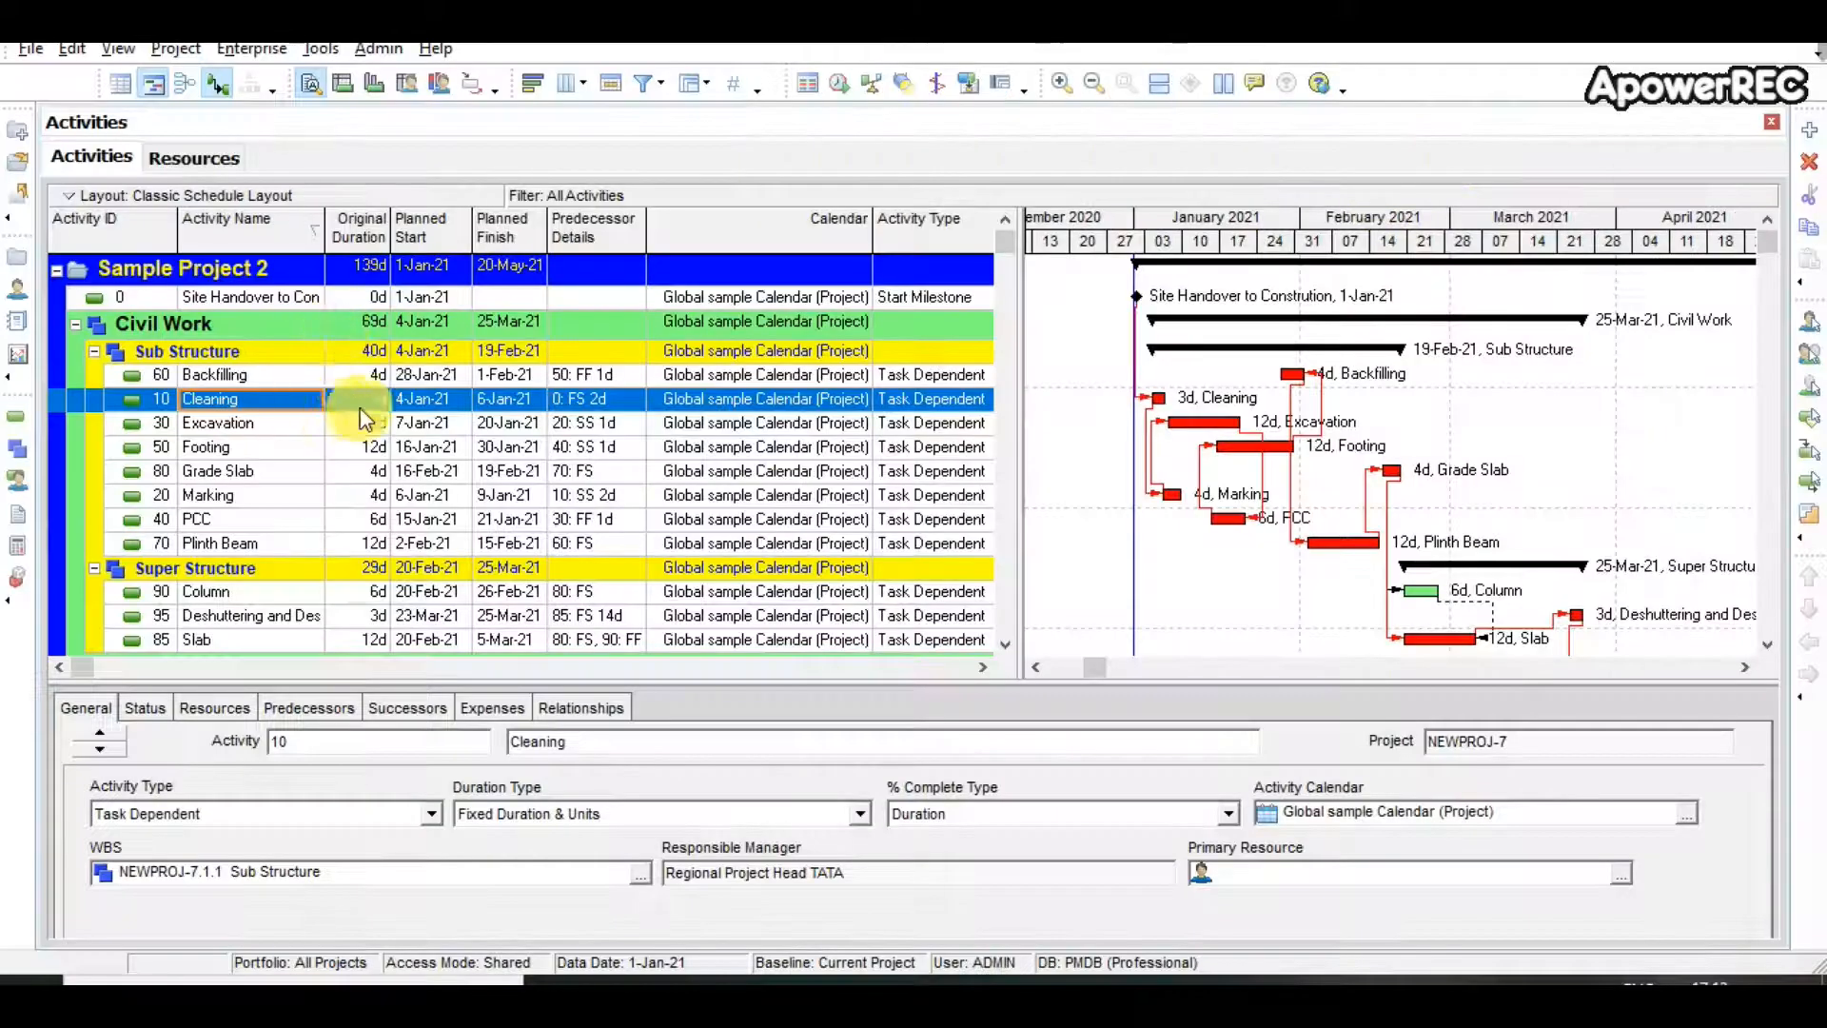
click(278, 234)
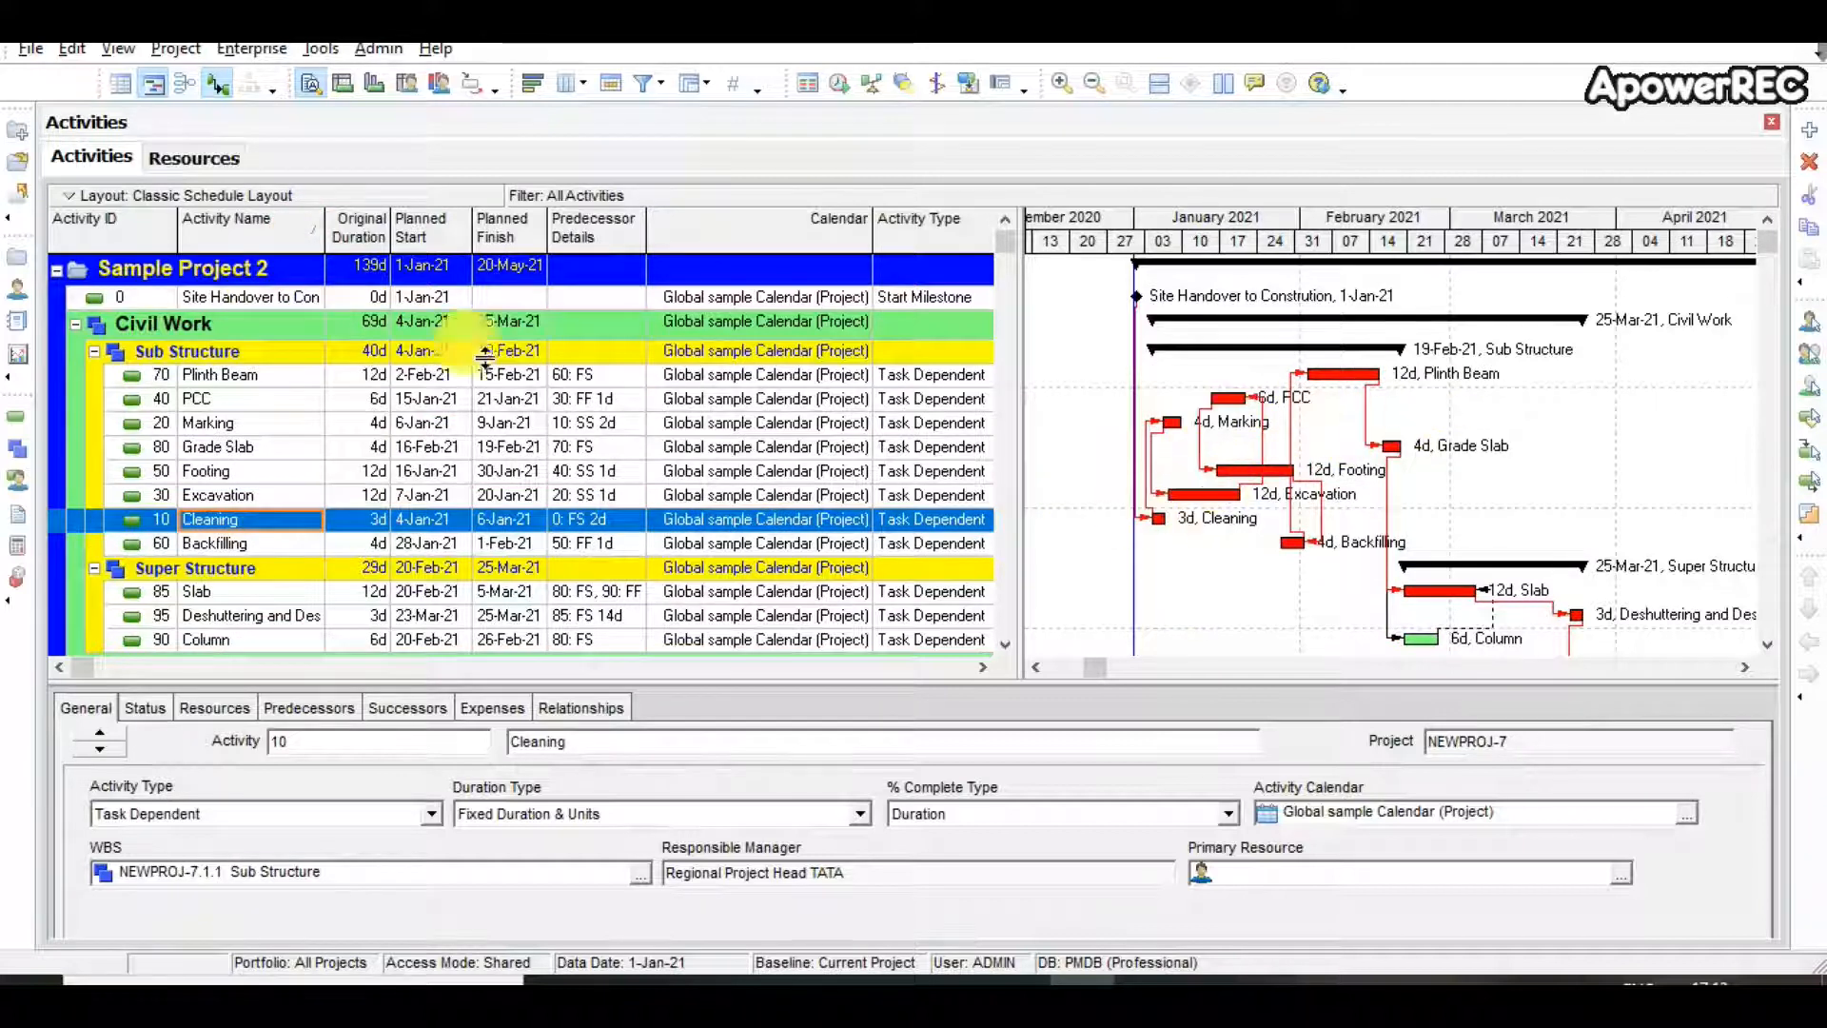
click(284, 237)
click(287, 237)
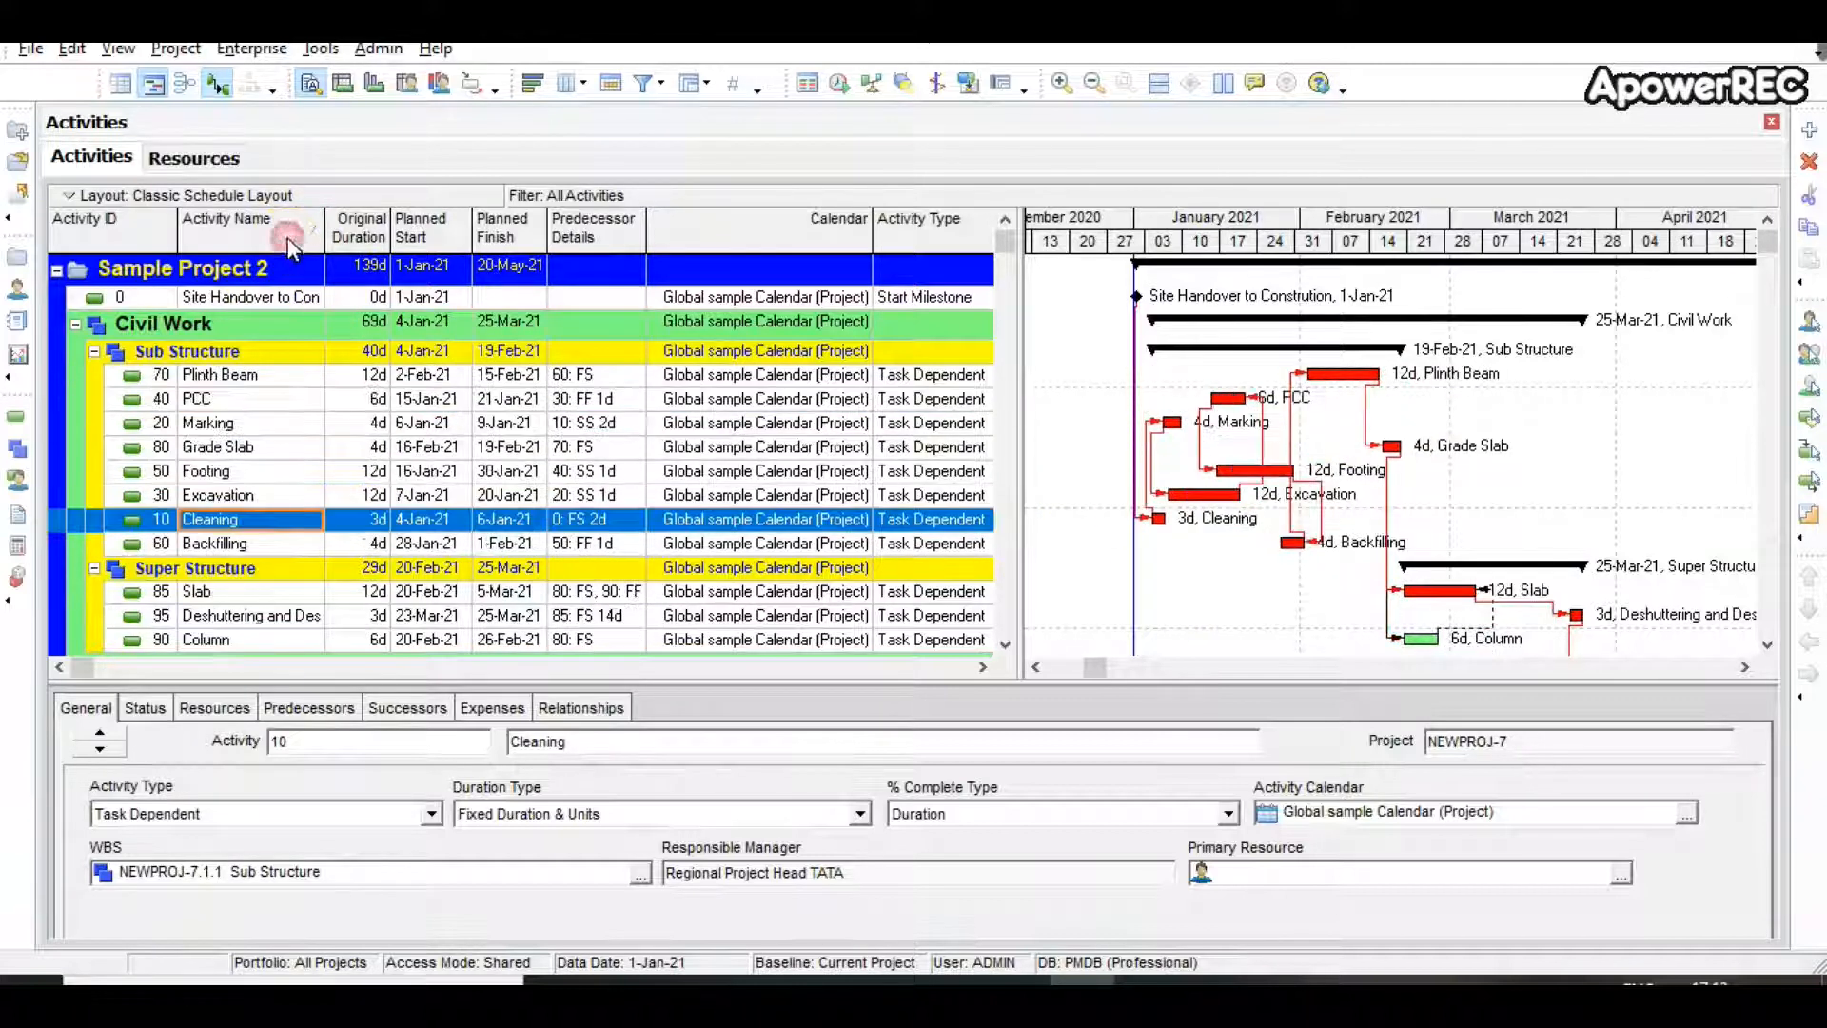
Sort the activities by the Calendar, Activity Type and Predecessor Details columns
click(768, 251)
click(911, 231)
click(799, 245)
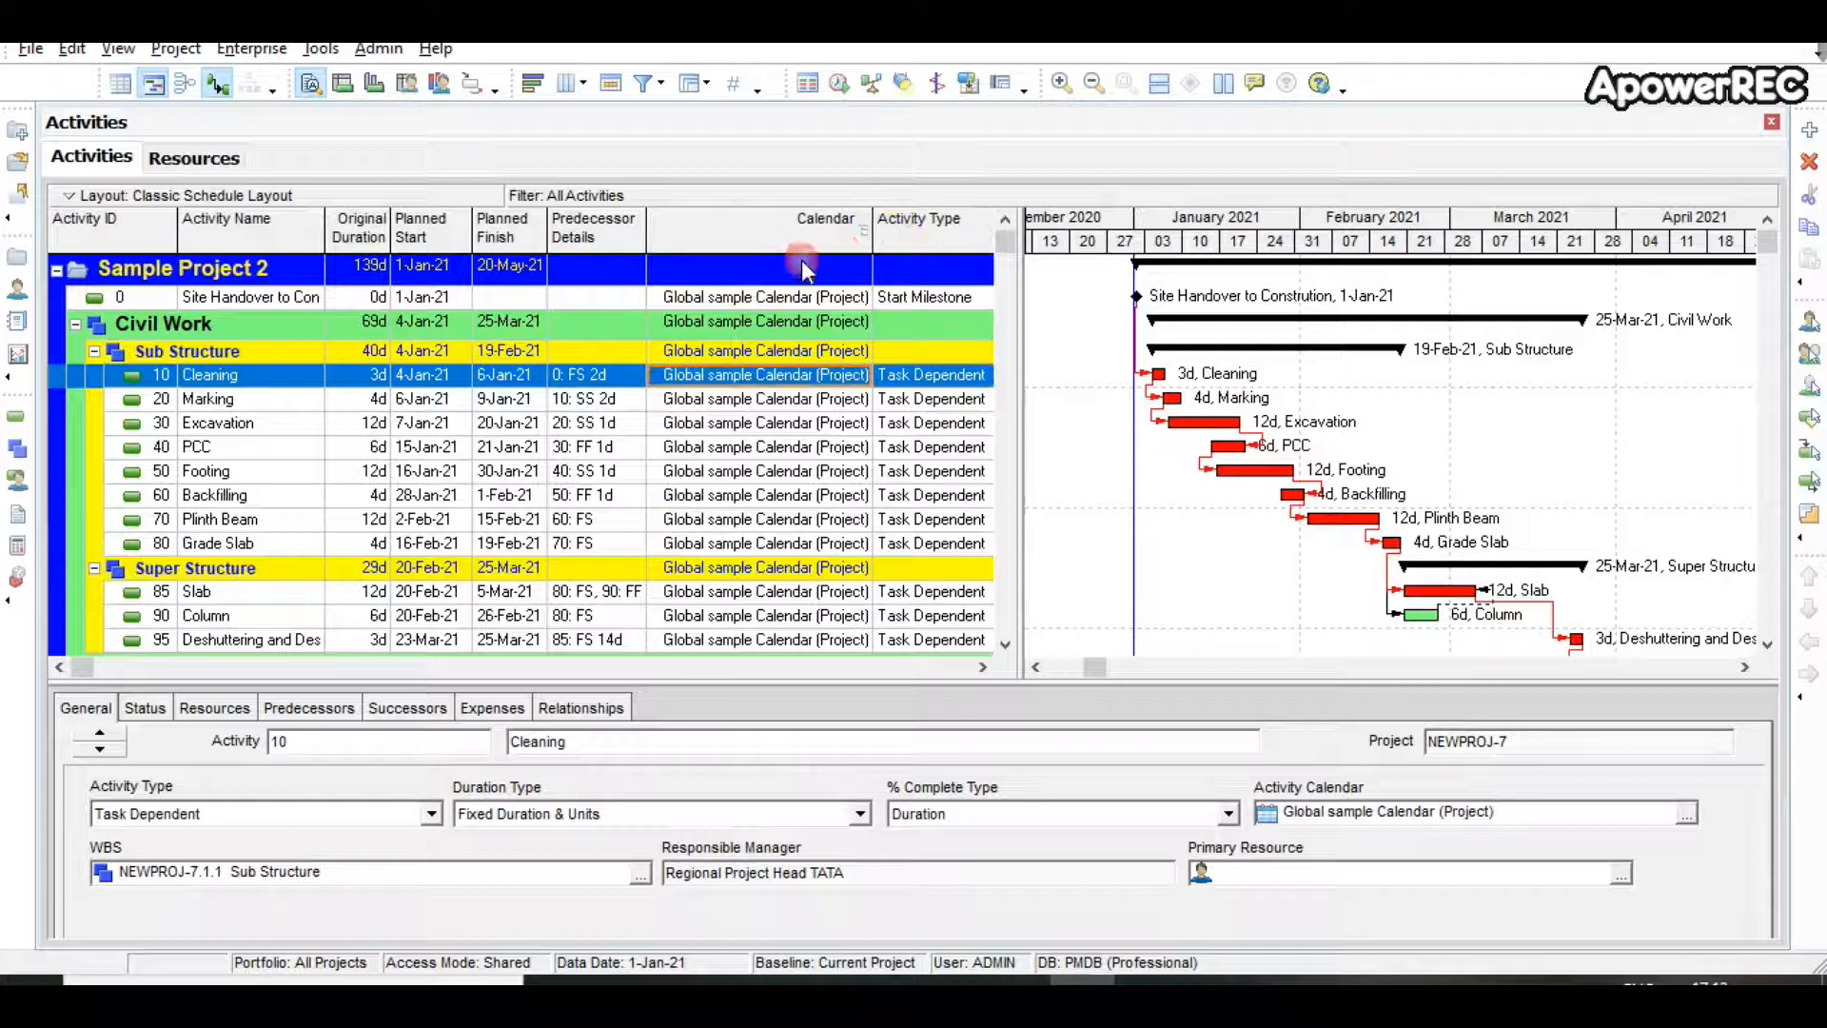
click(856, 231)
click(608, 240)
click(618, 243)
click(618, 243)
Sort the activities by Planned Finish, switching between ascending and descending order and ending with the latest finish first
click(509, 241)
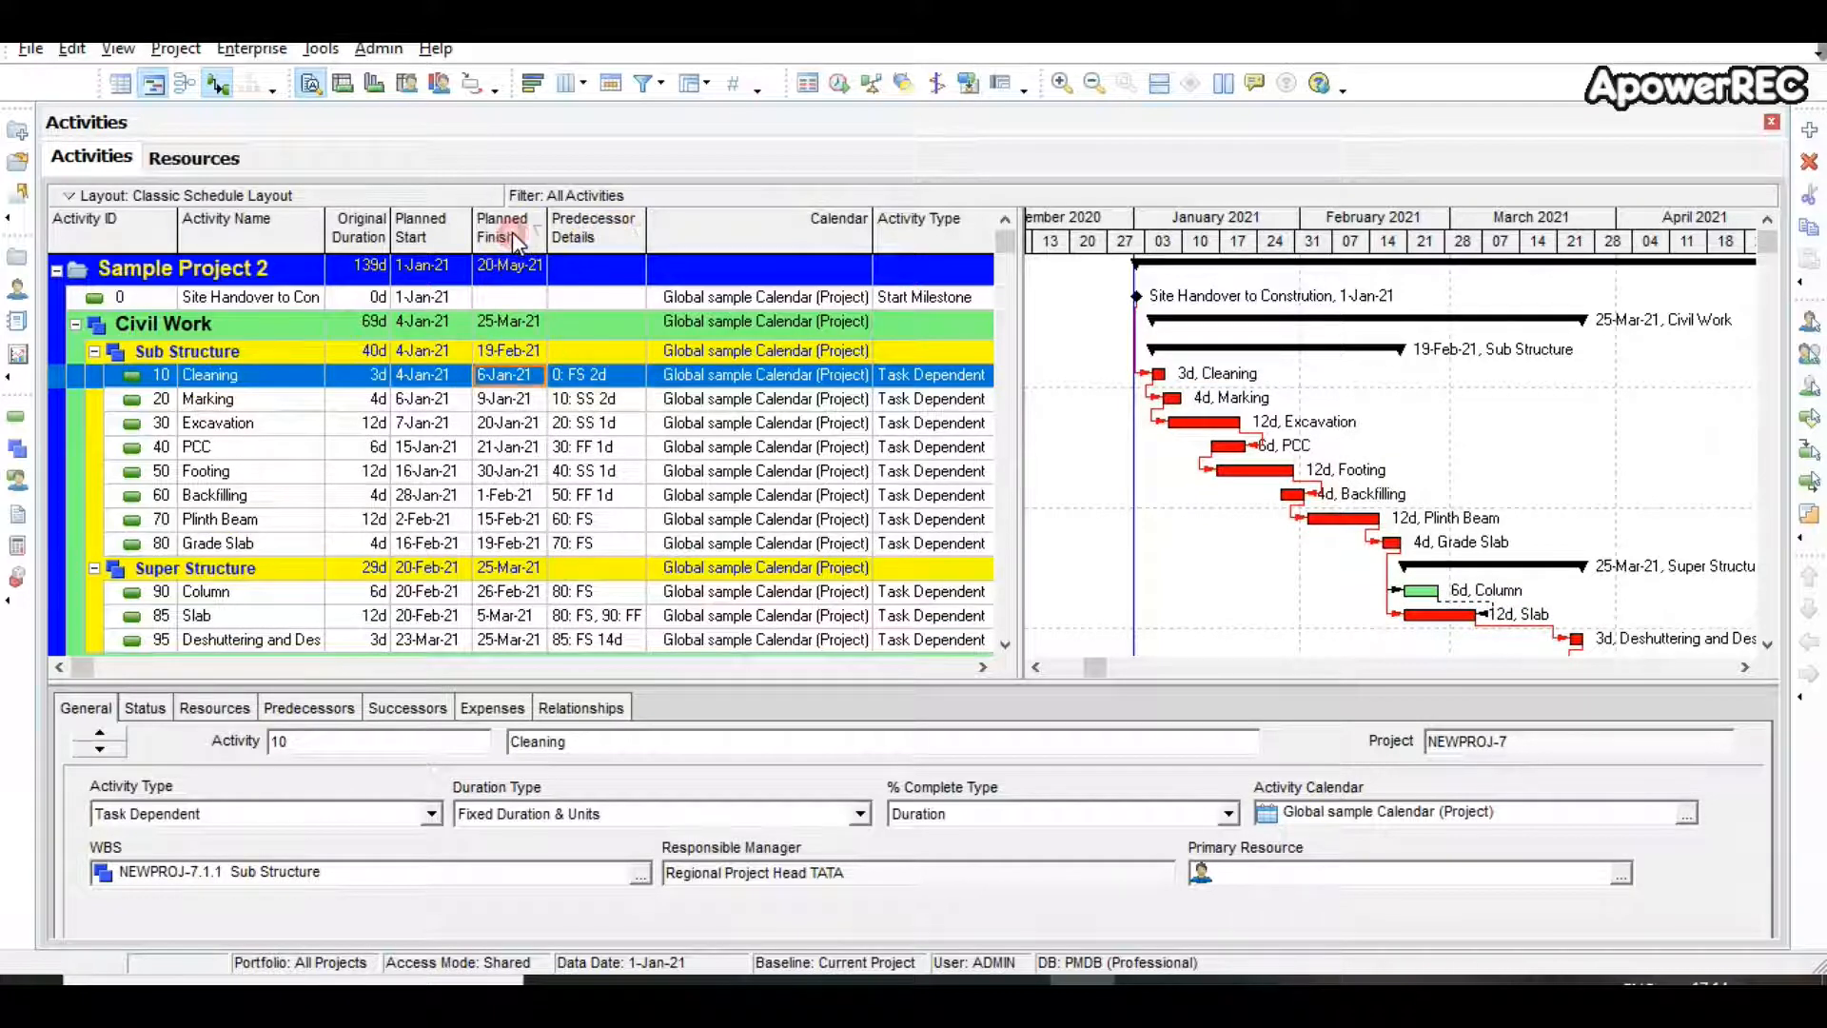
click(524, 231)
click(524, 232)
click(525, 231)
click(517, 243)
click(538, 245)
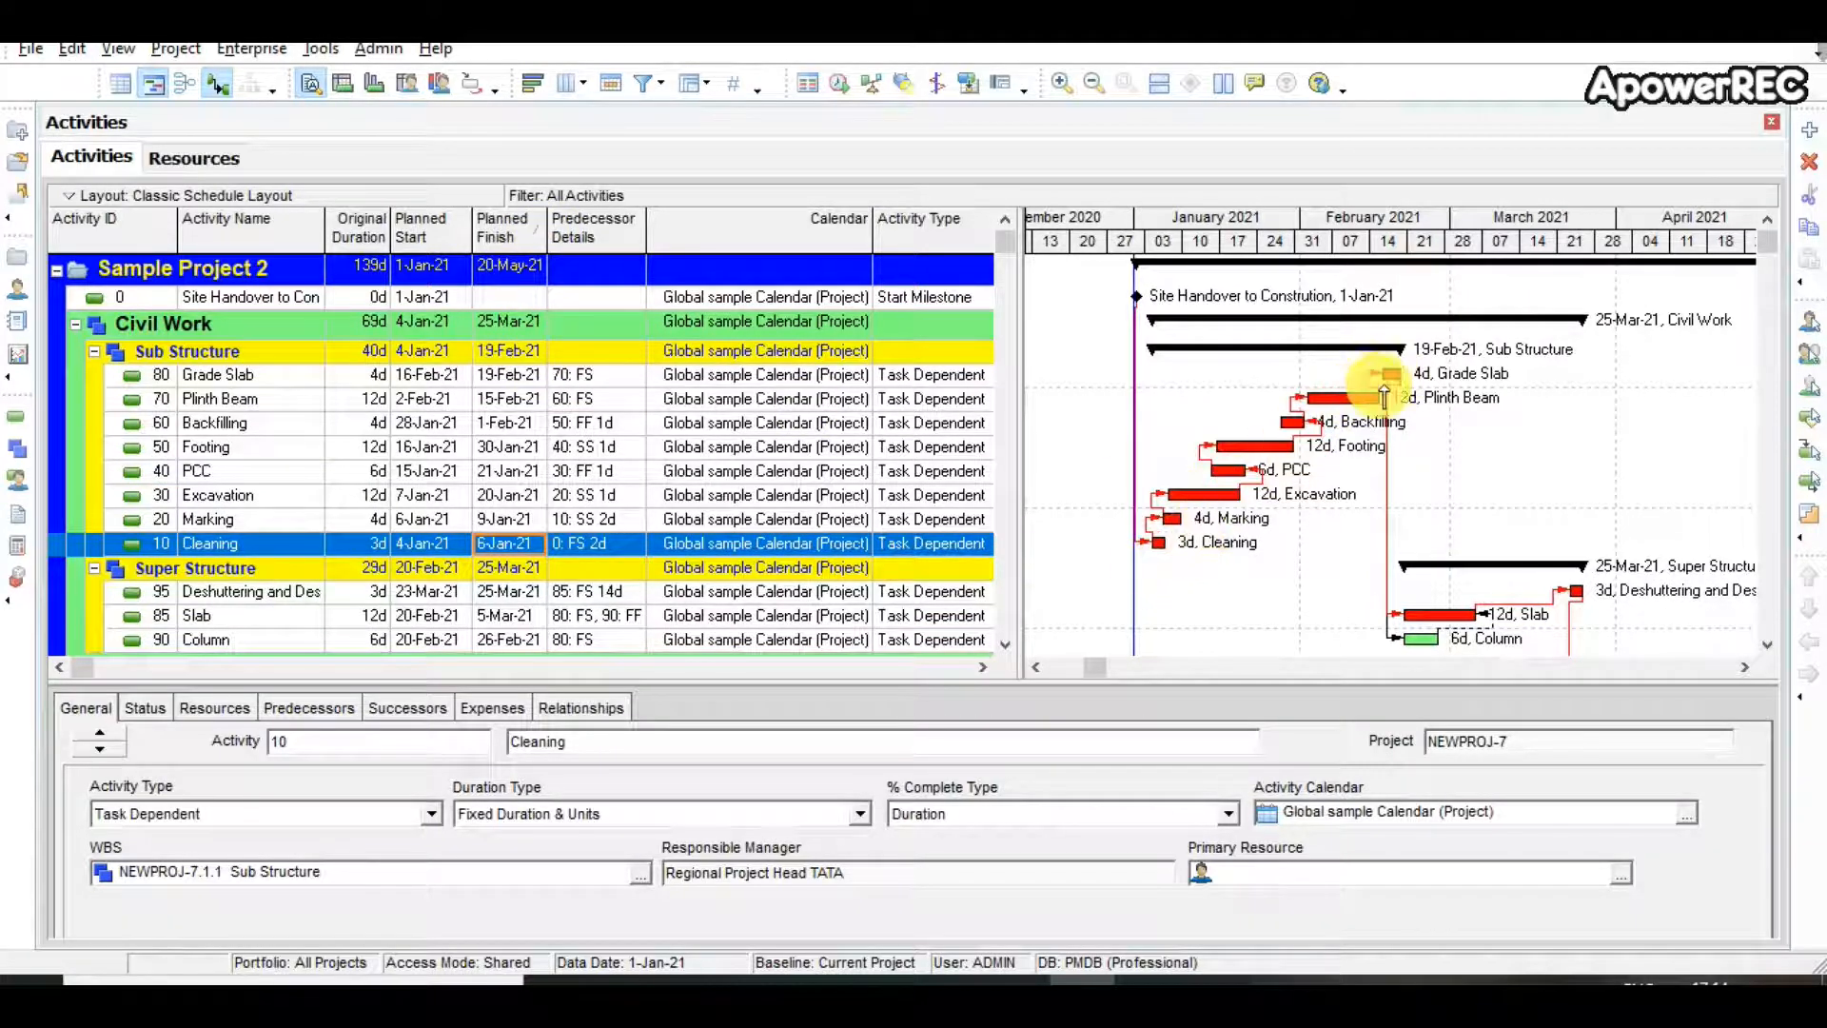
Sort the activities by Planned Start and return them to ascending Activity ID order
click(422, 238)
click(163, 234)
click(164, 233)
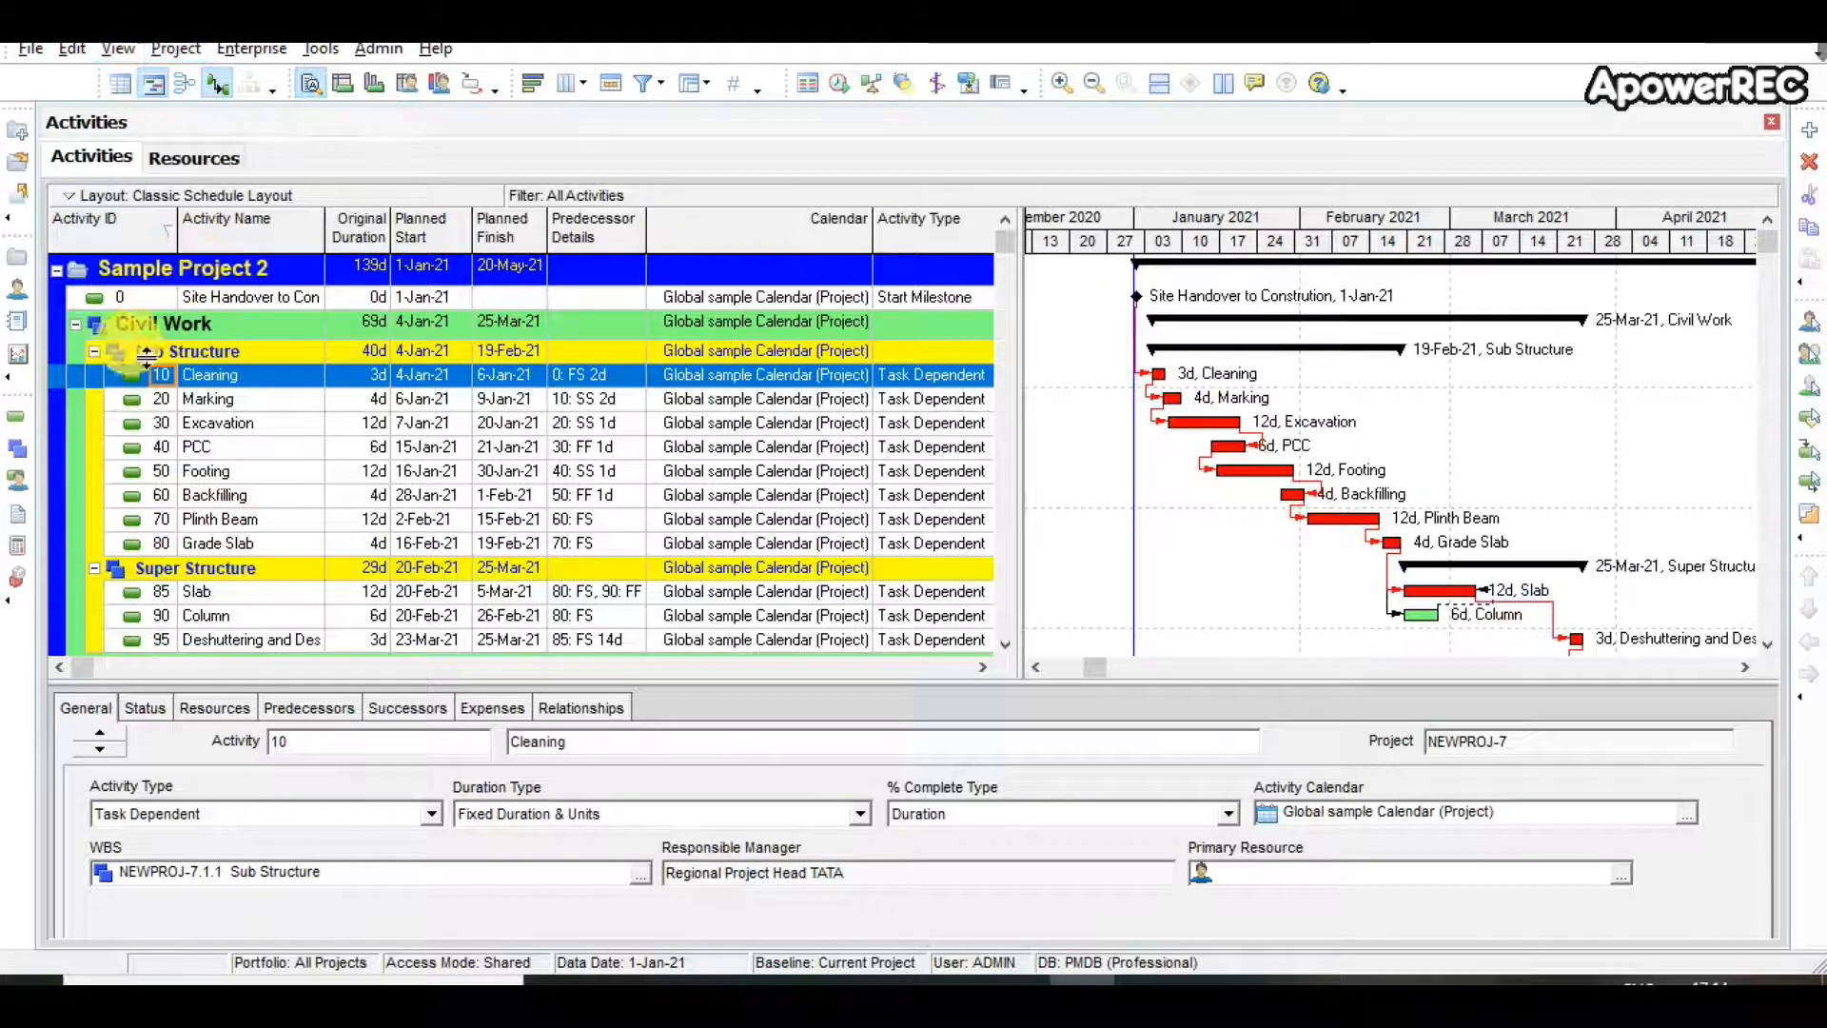
Collapse the grouping bands of the activity table to WBS Level 2
click(118, 49)
click(172, 171)
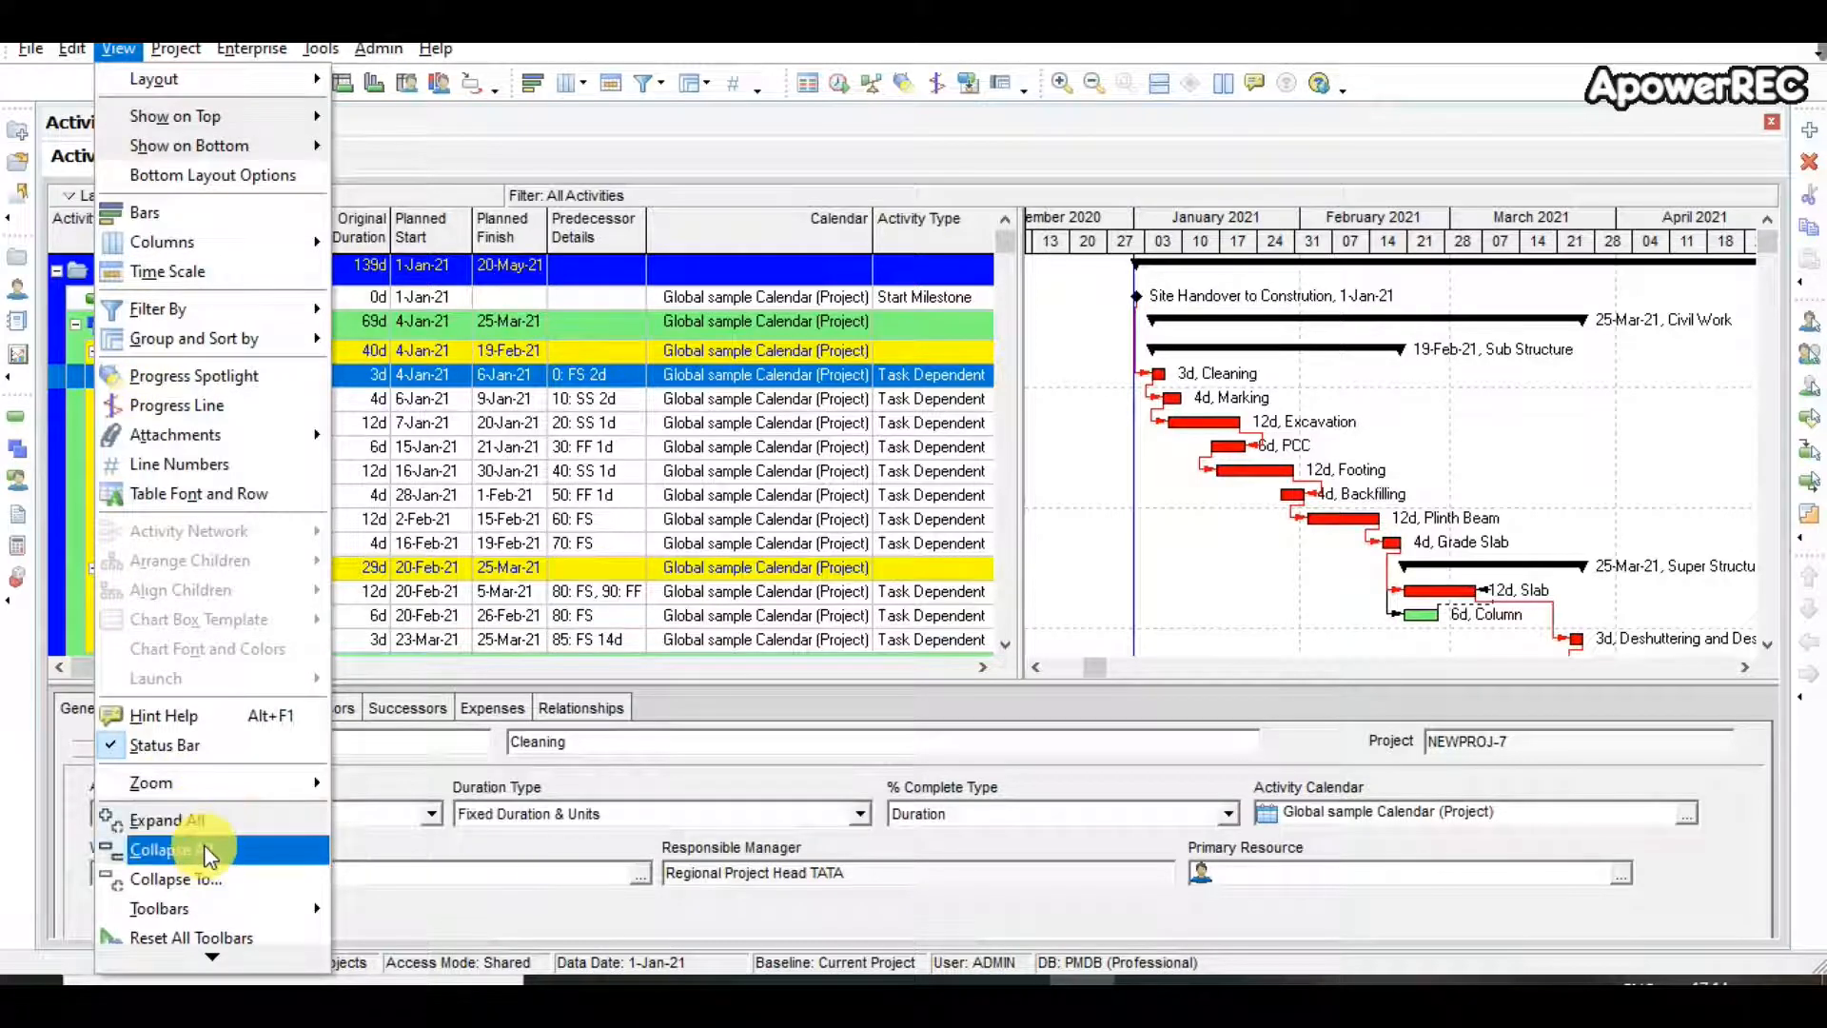
click(193, 876)
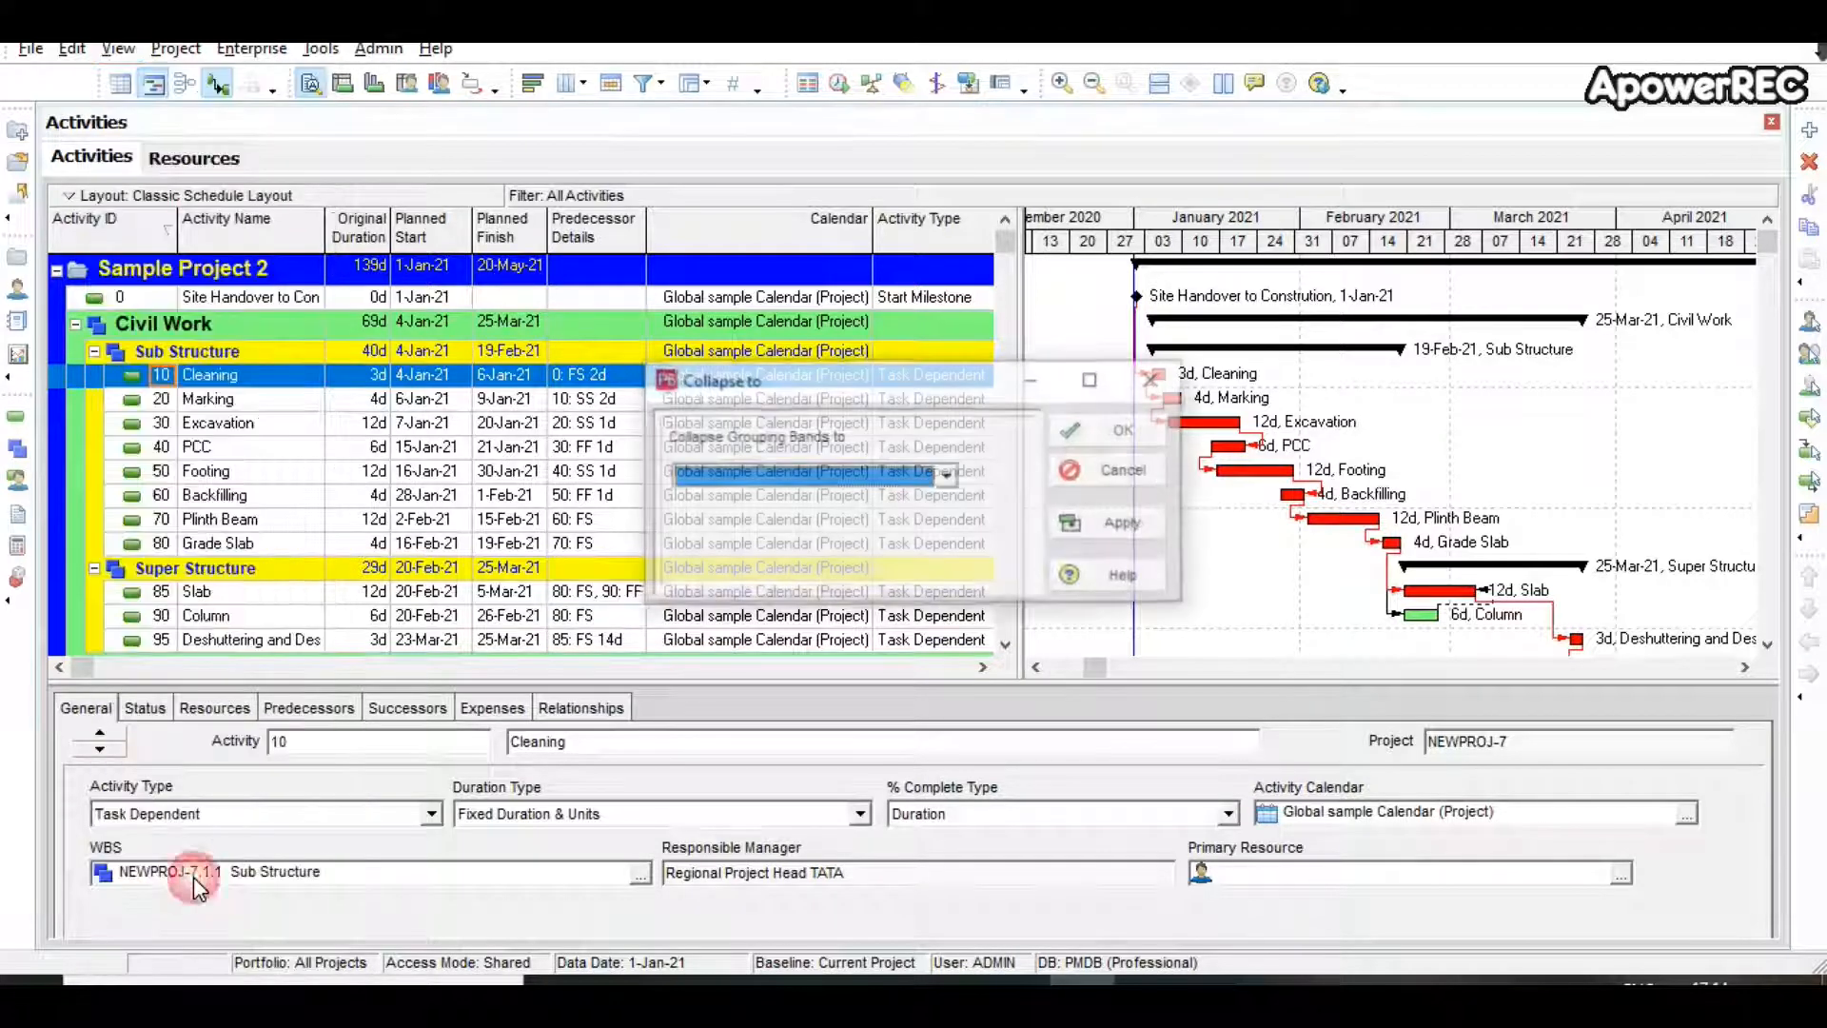
click(950, 476)
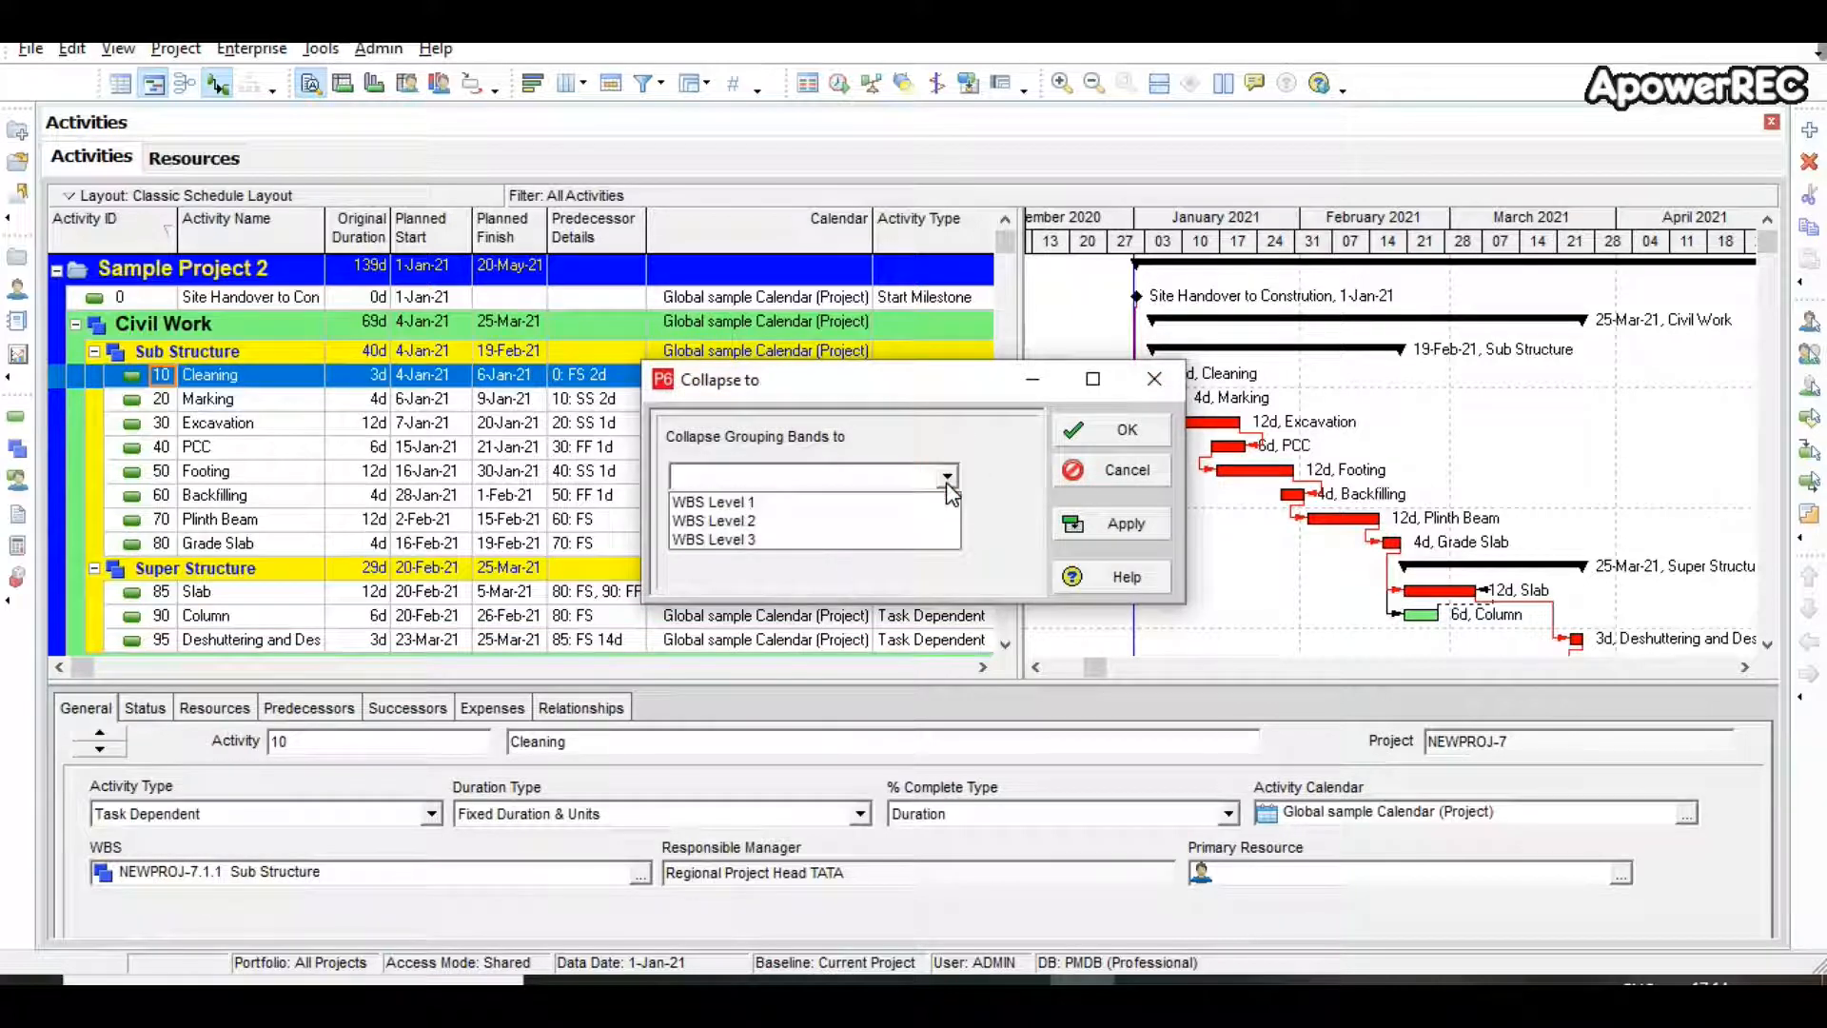
click(859, 518)
click(1094, 519)
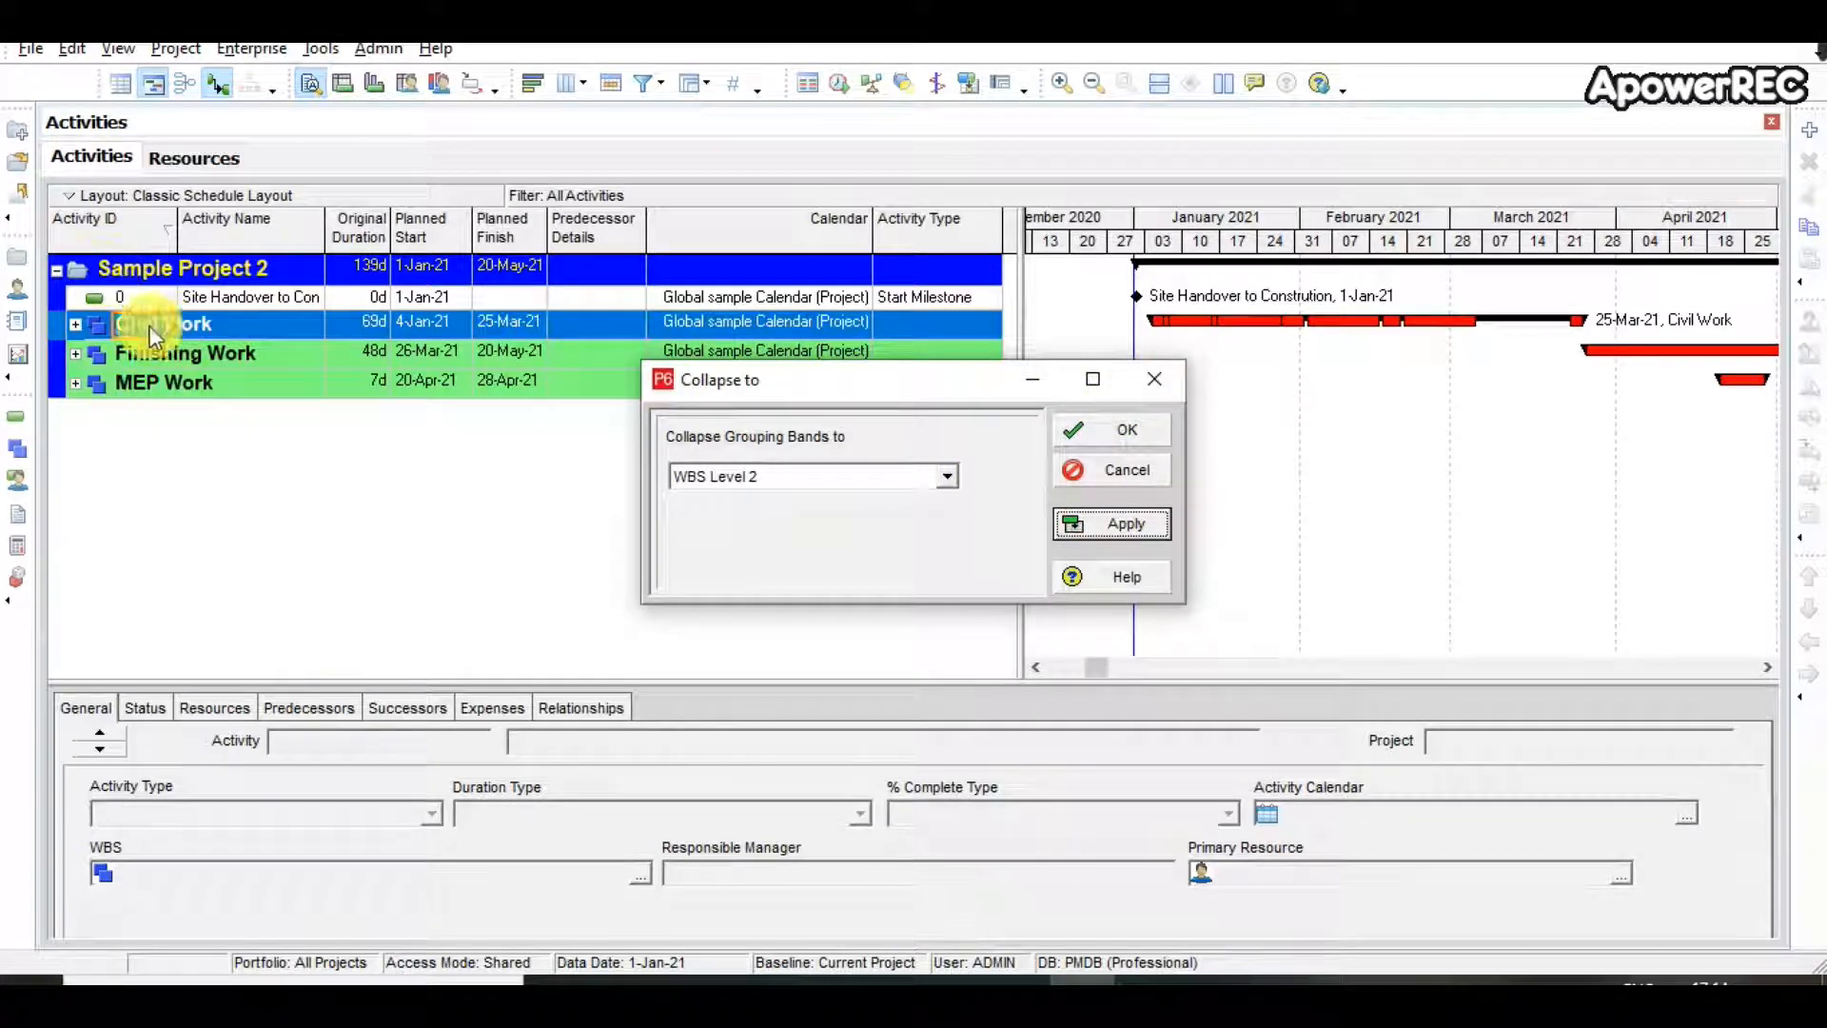
Collapse the grouping bands to WBS Level 3 and close the collapse settings
click(835, 474)
click(757, 536)
click(1102, 524)
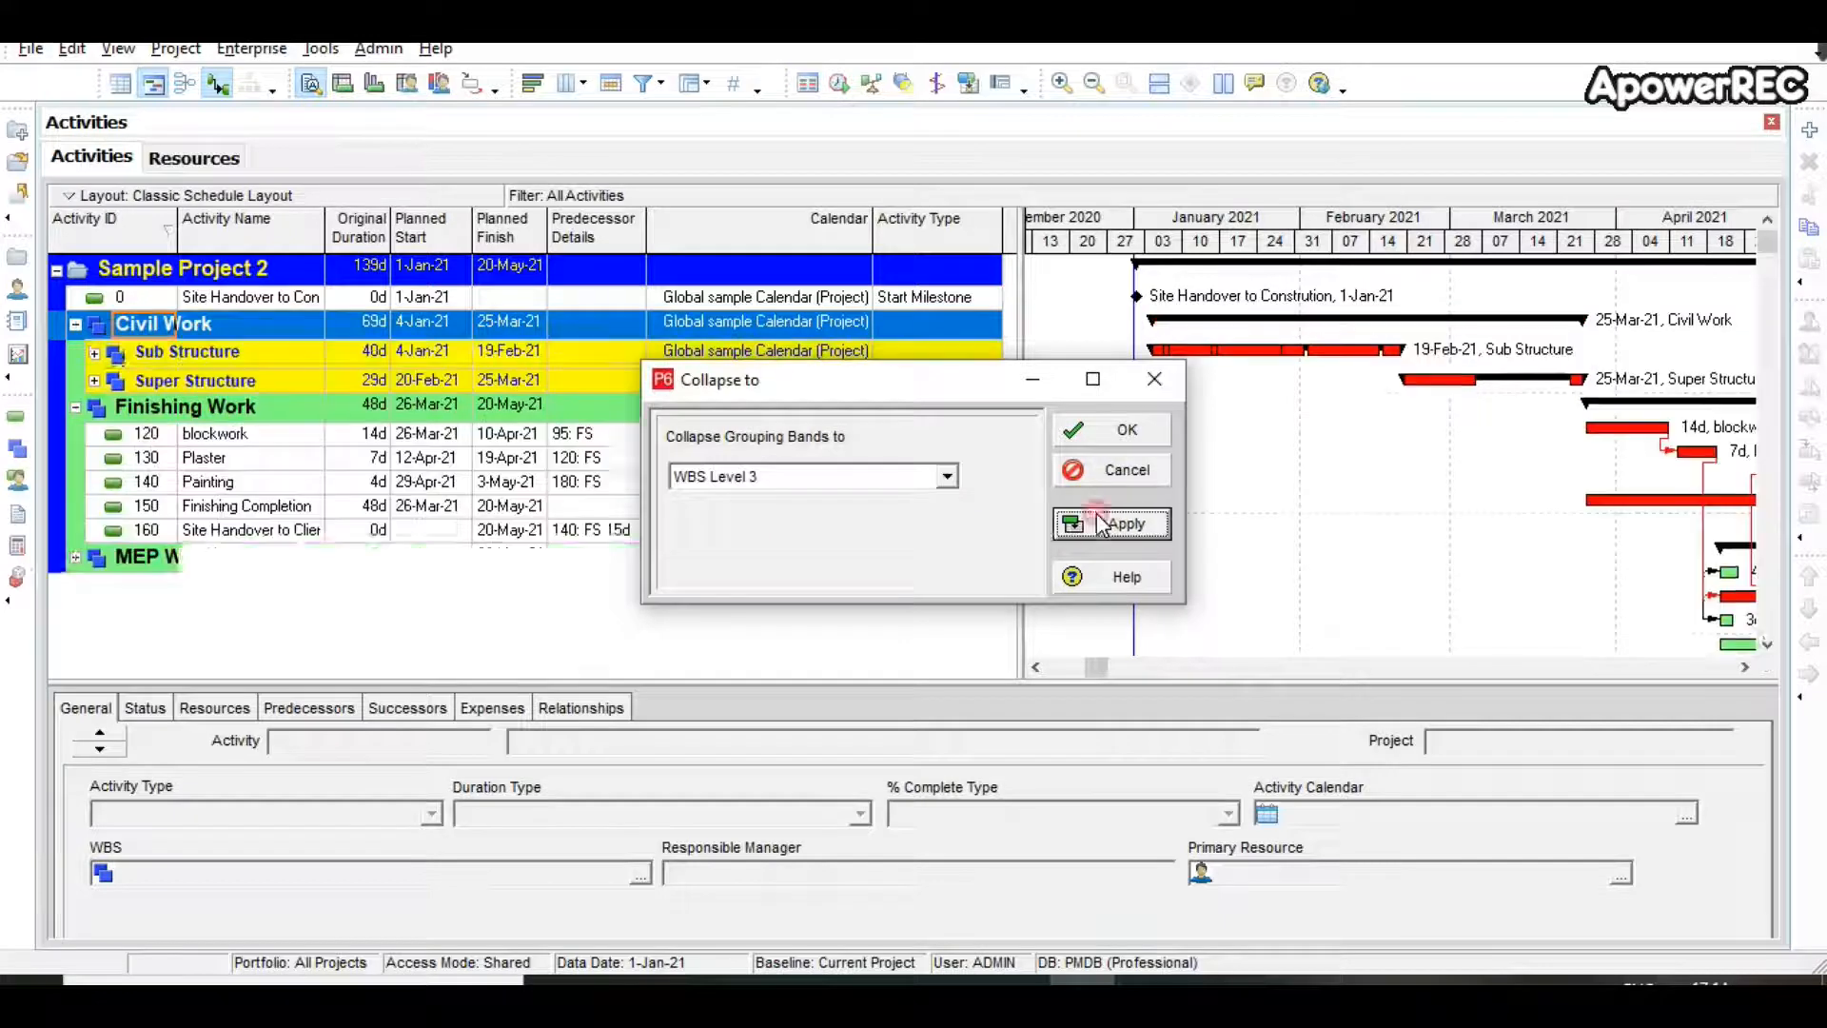
click(1158, 386)
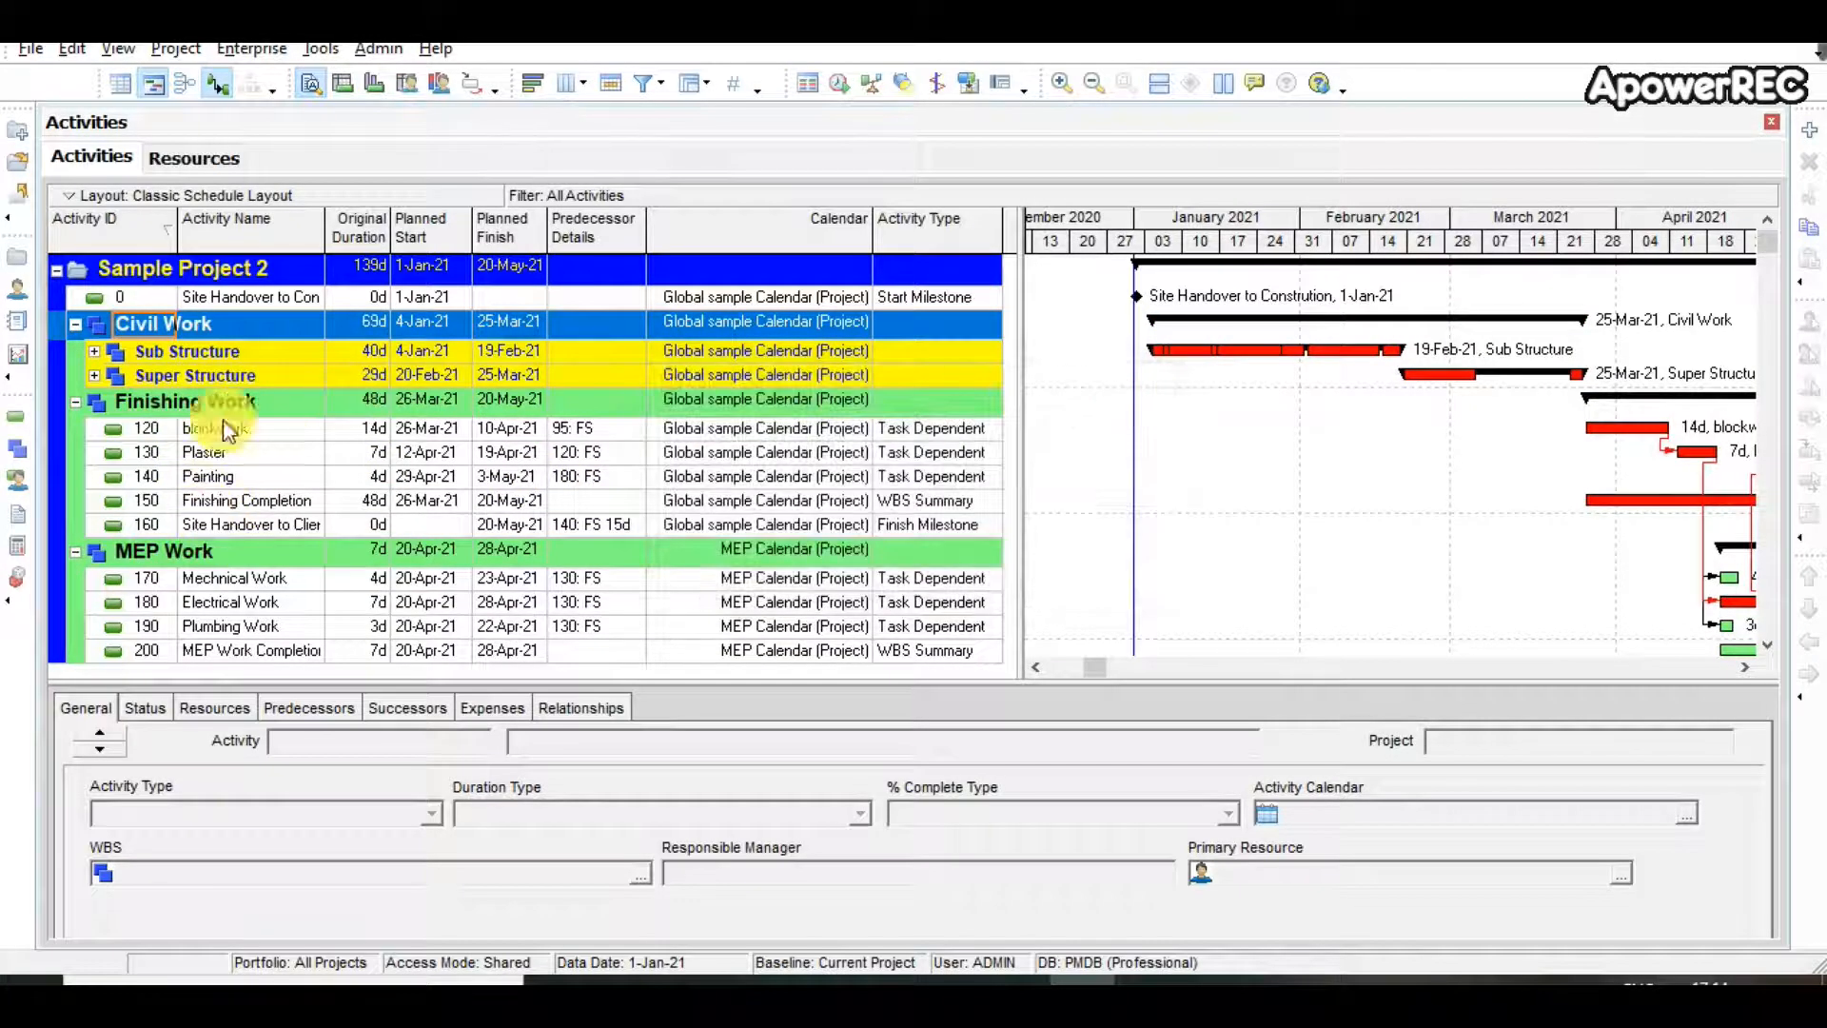
Open the Group and Sort settings and change the first Group By level from WBS to Calendar
click(101, 54)
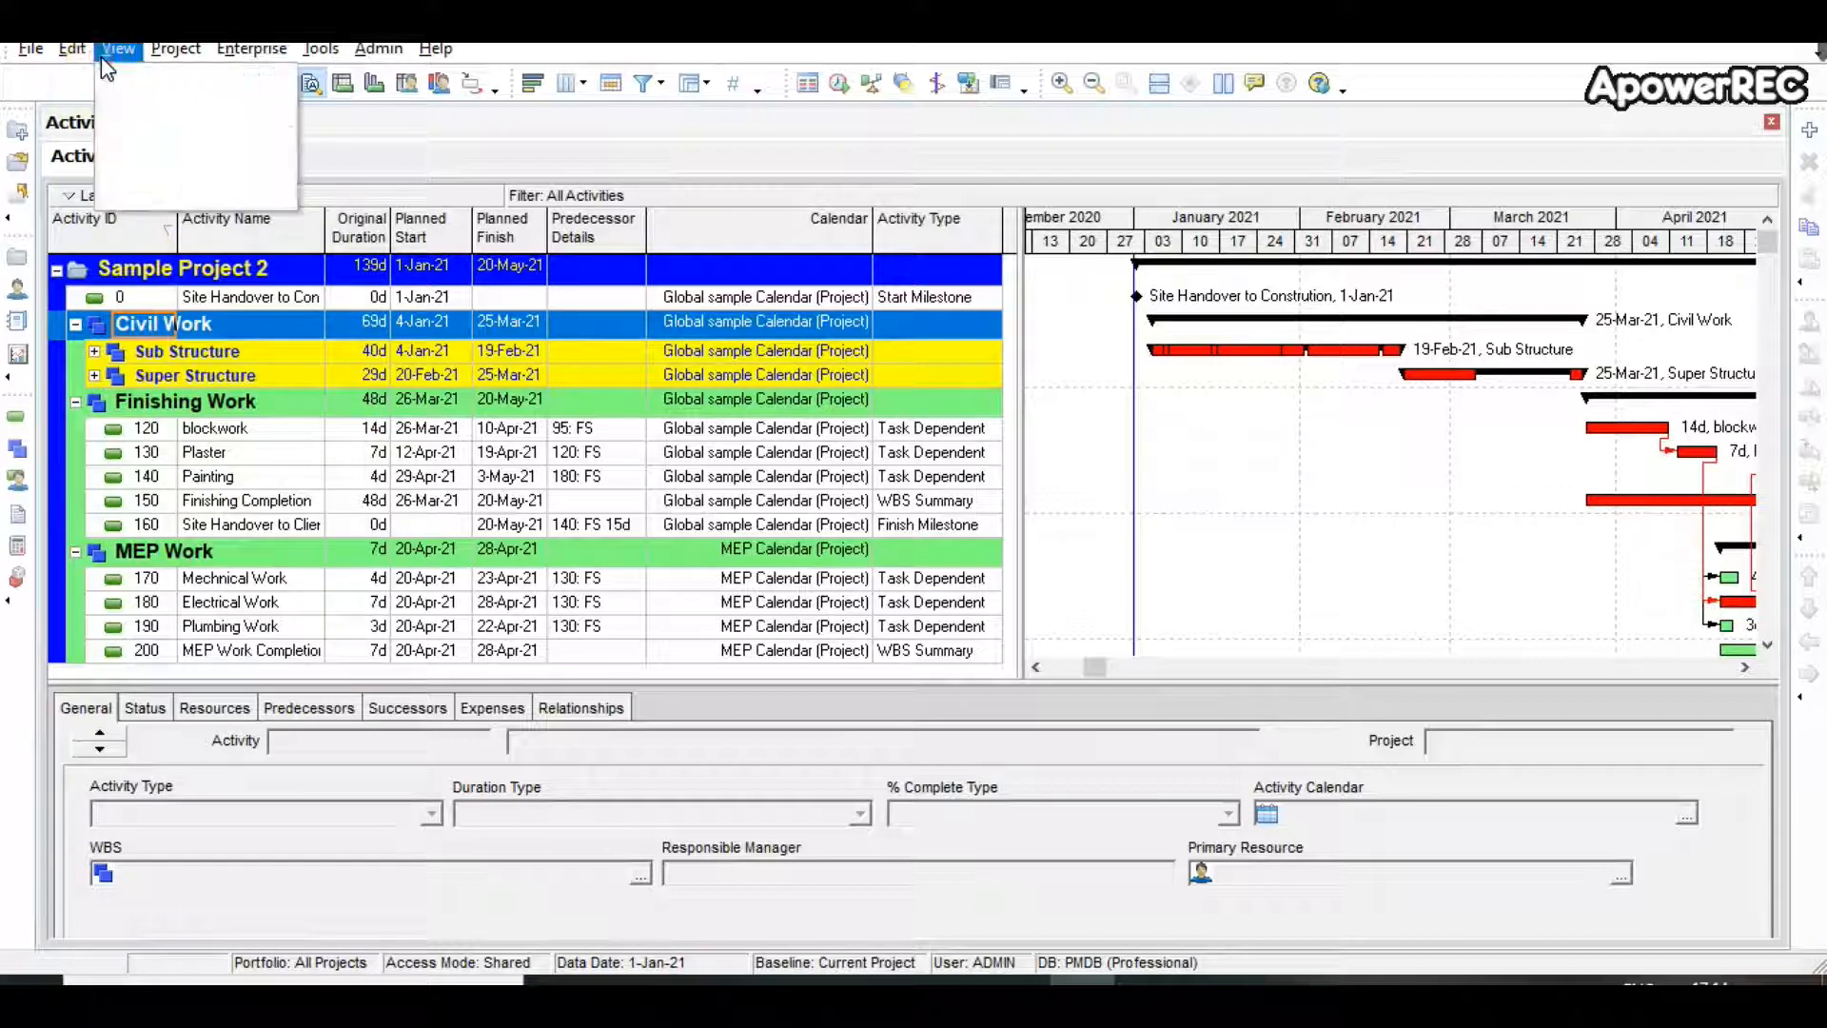
mouse_move(107, 65)
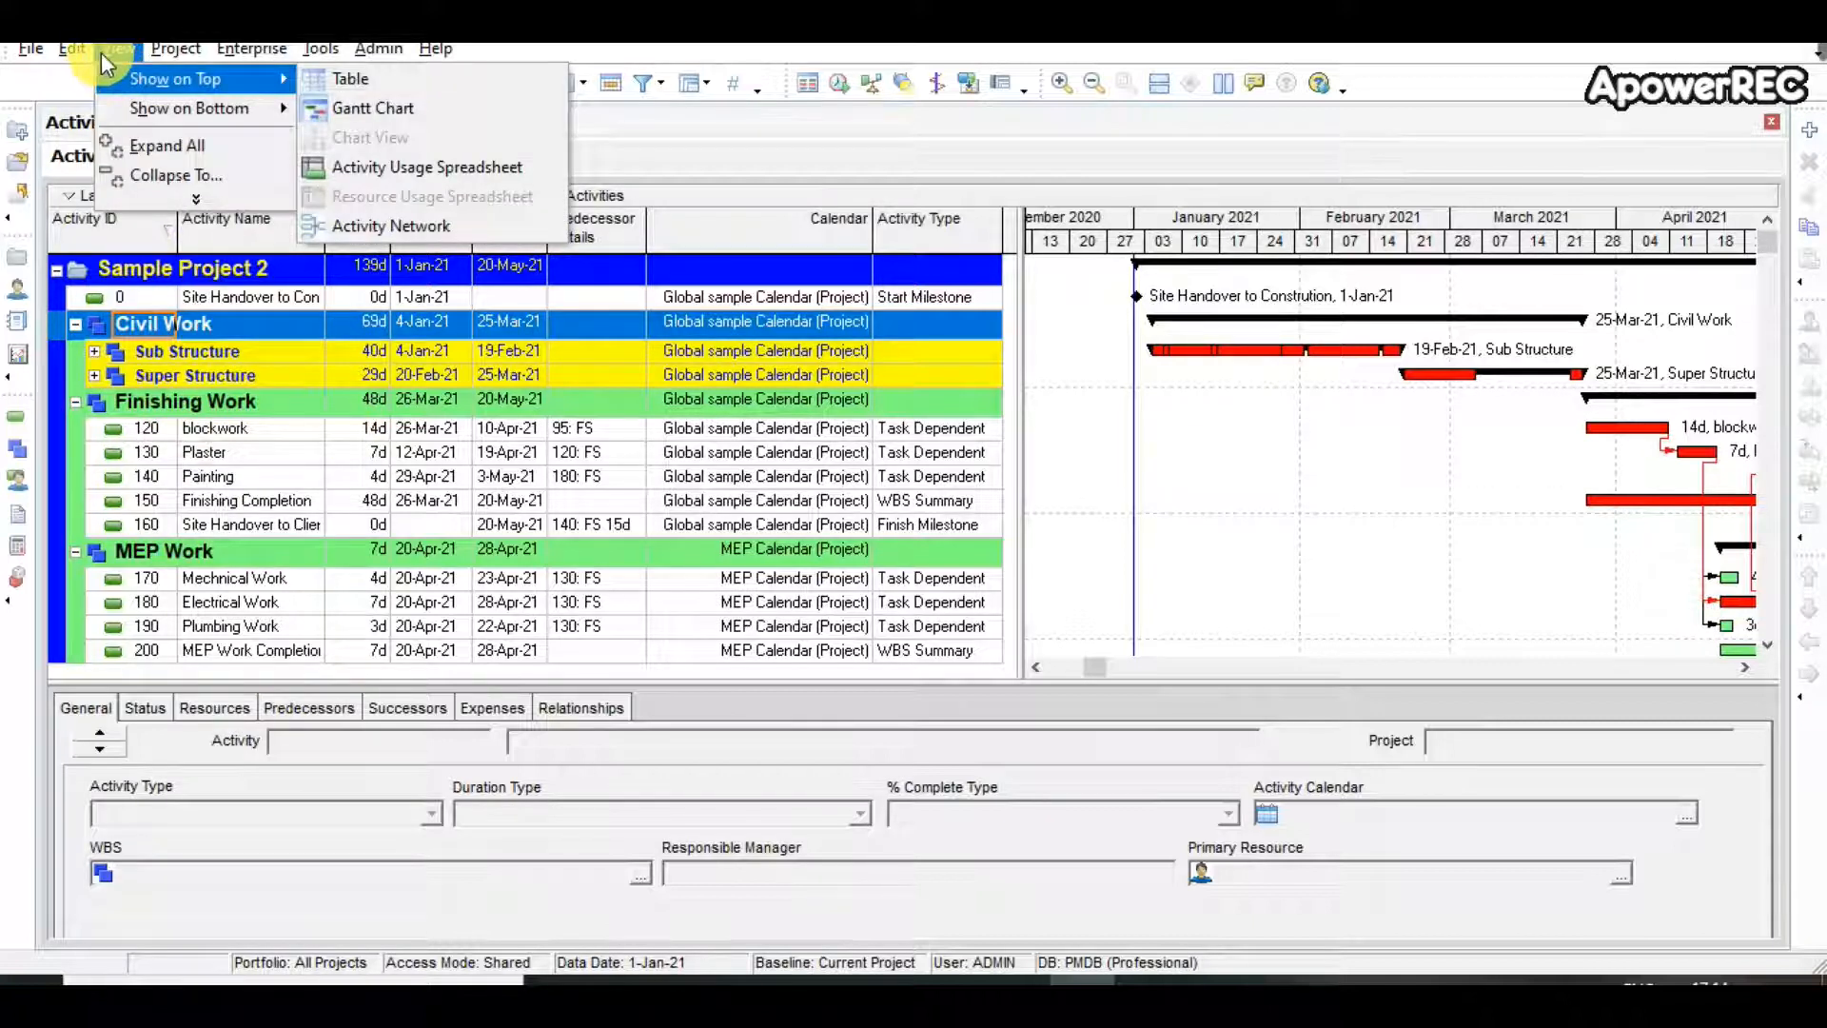
click(181, 198)
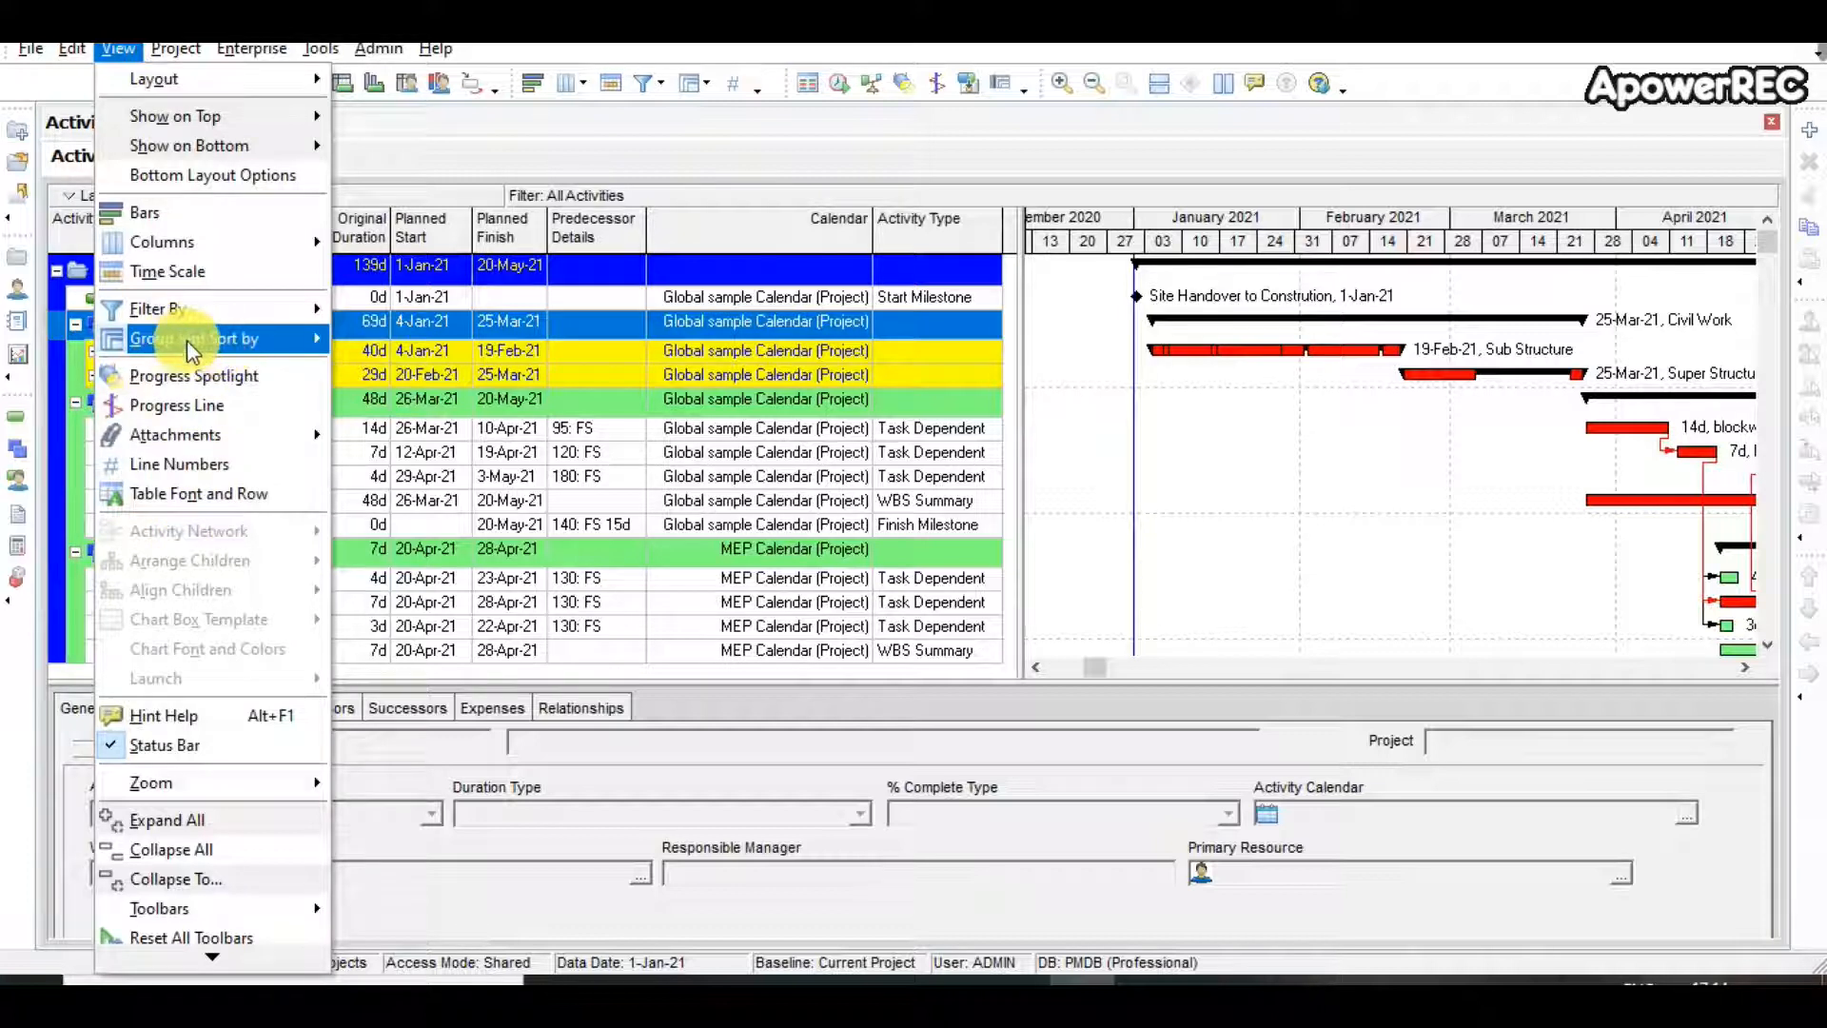
click(321, 344)
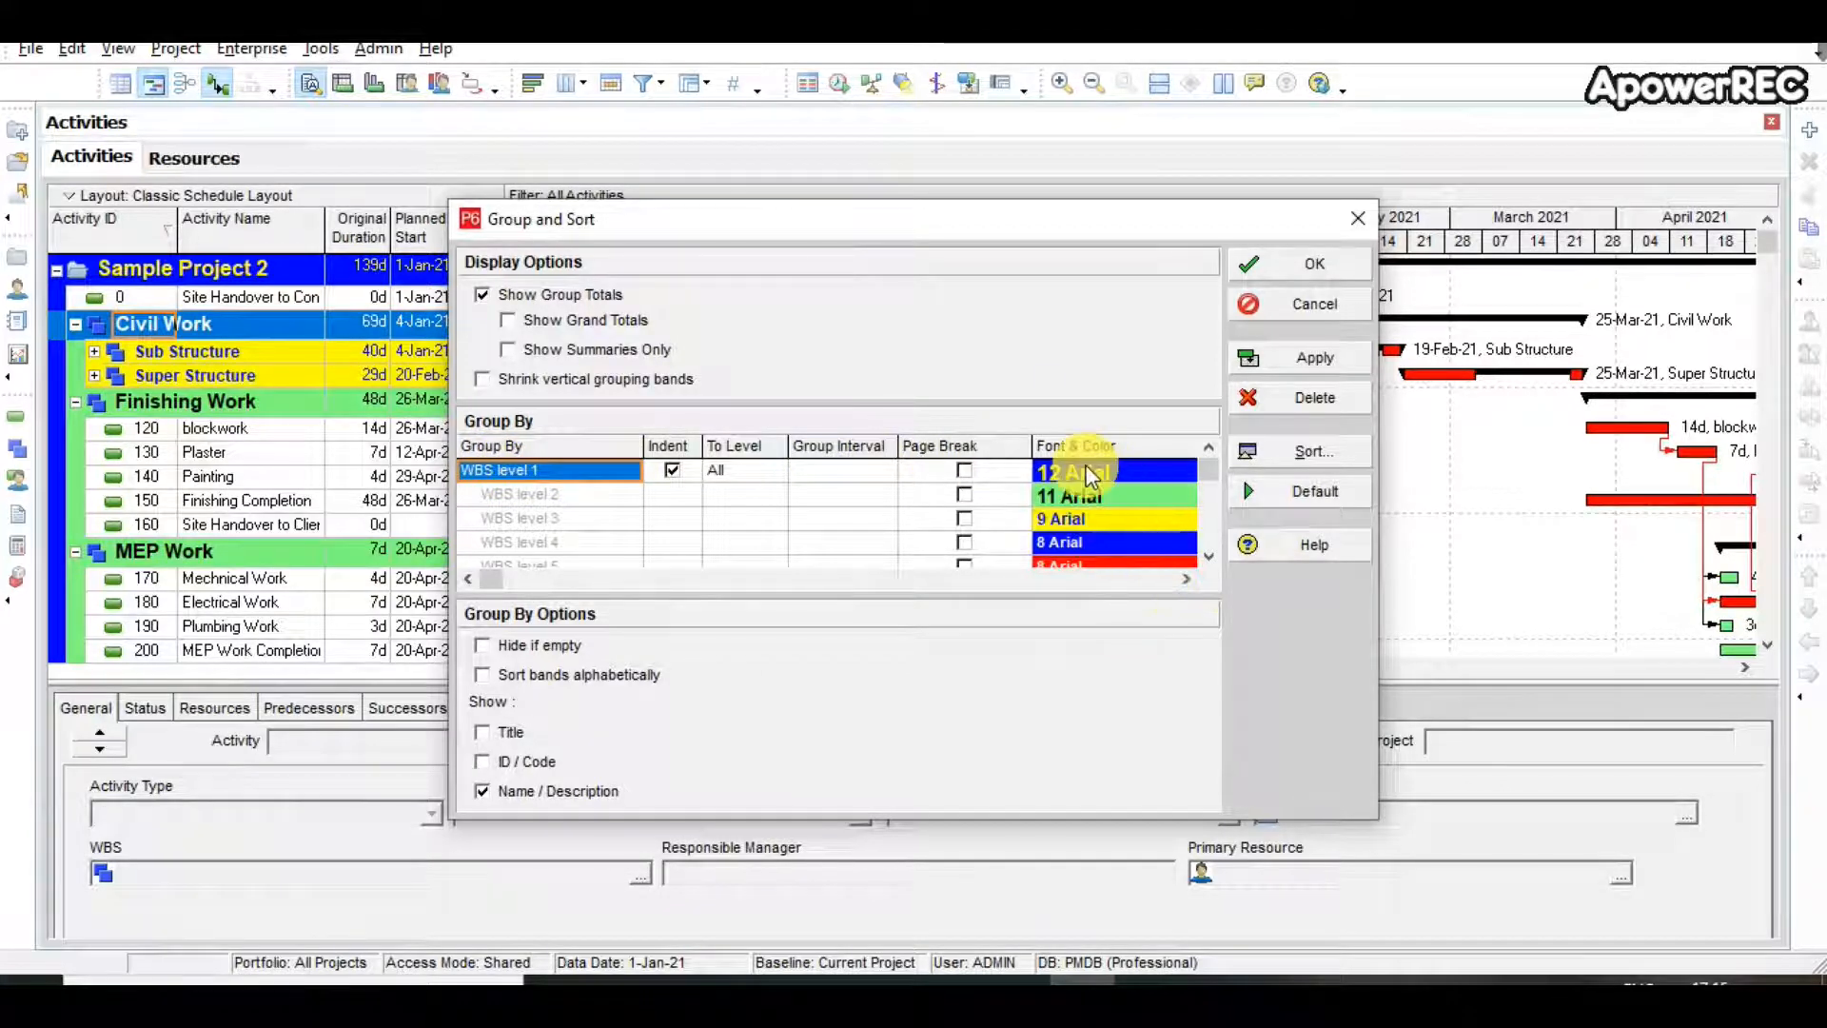
click(1098, 544)
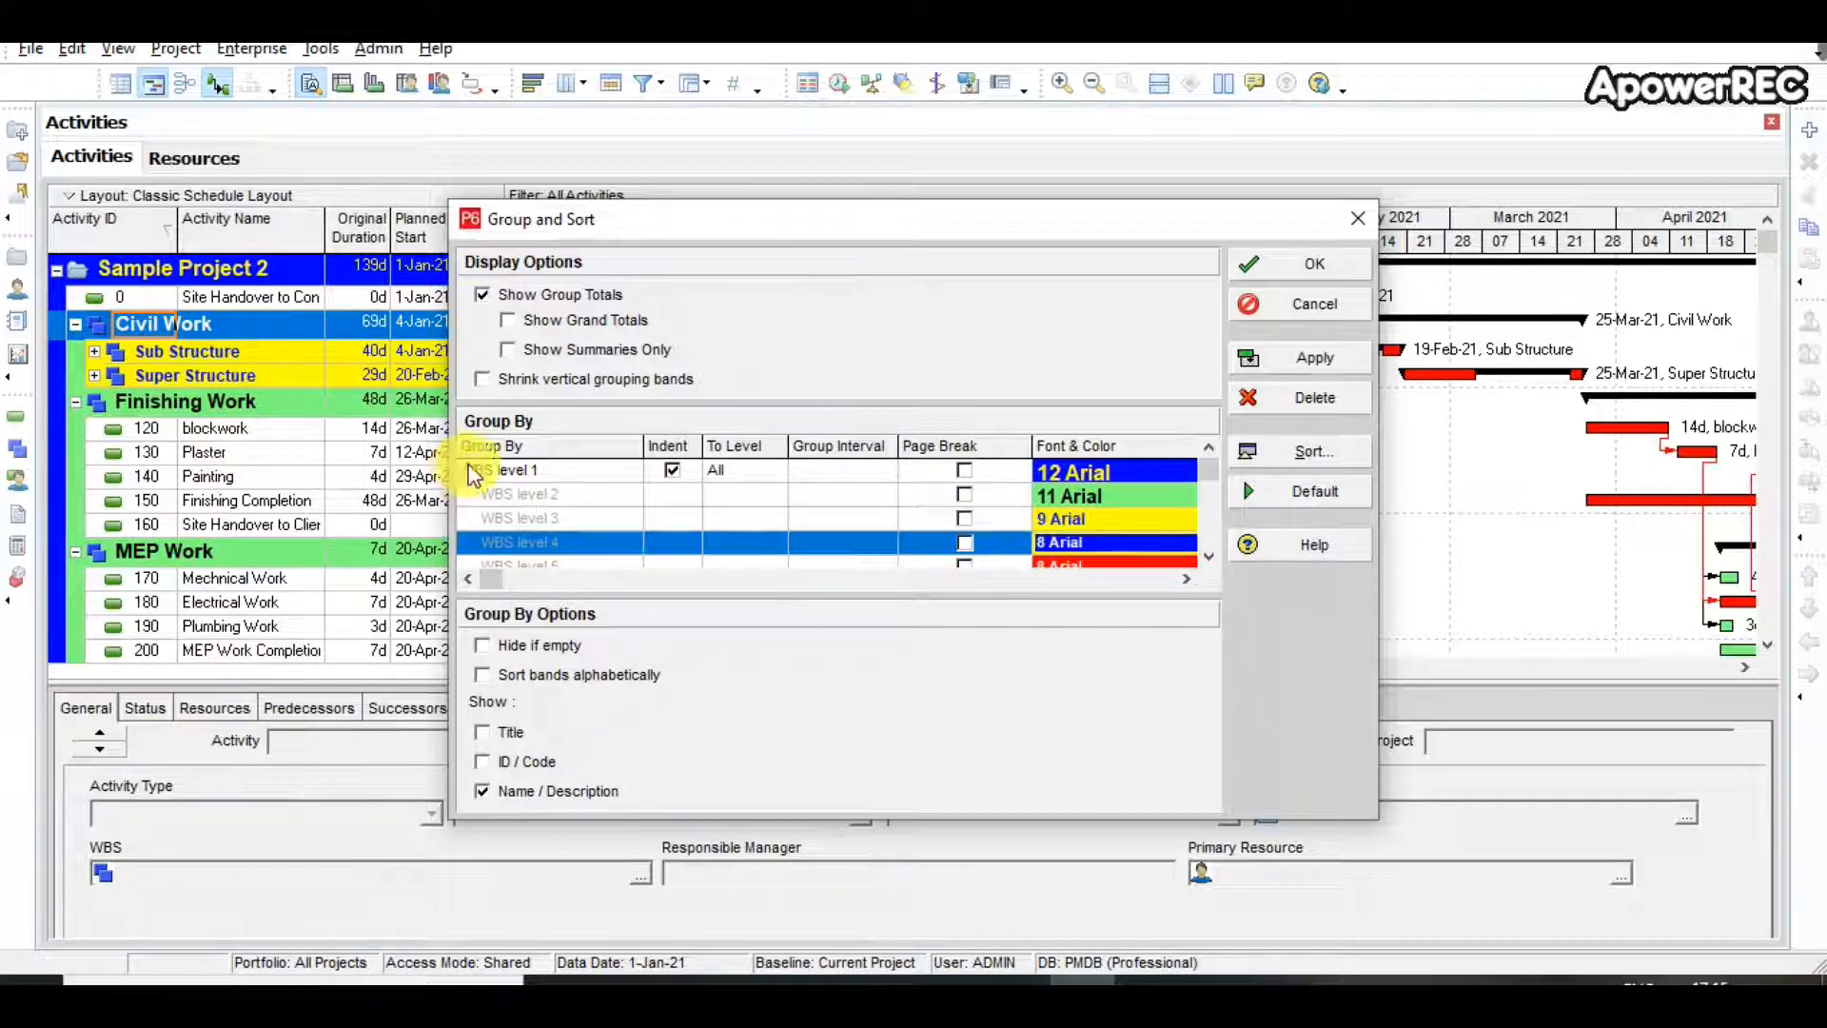
click(561, 470)
click(567, 466)
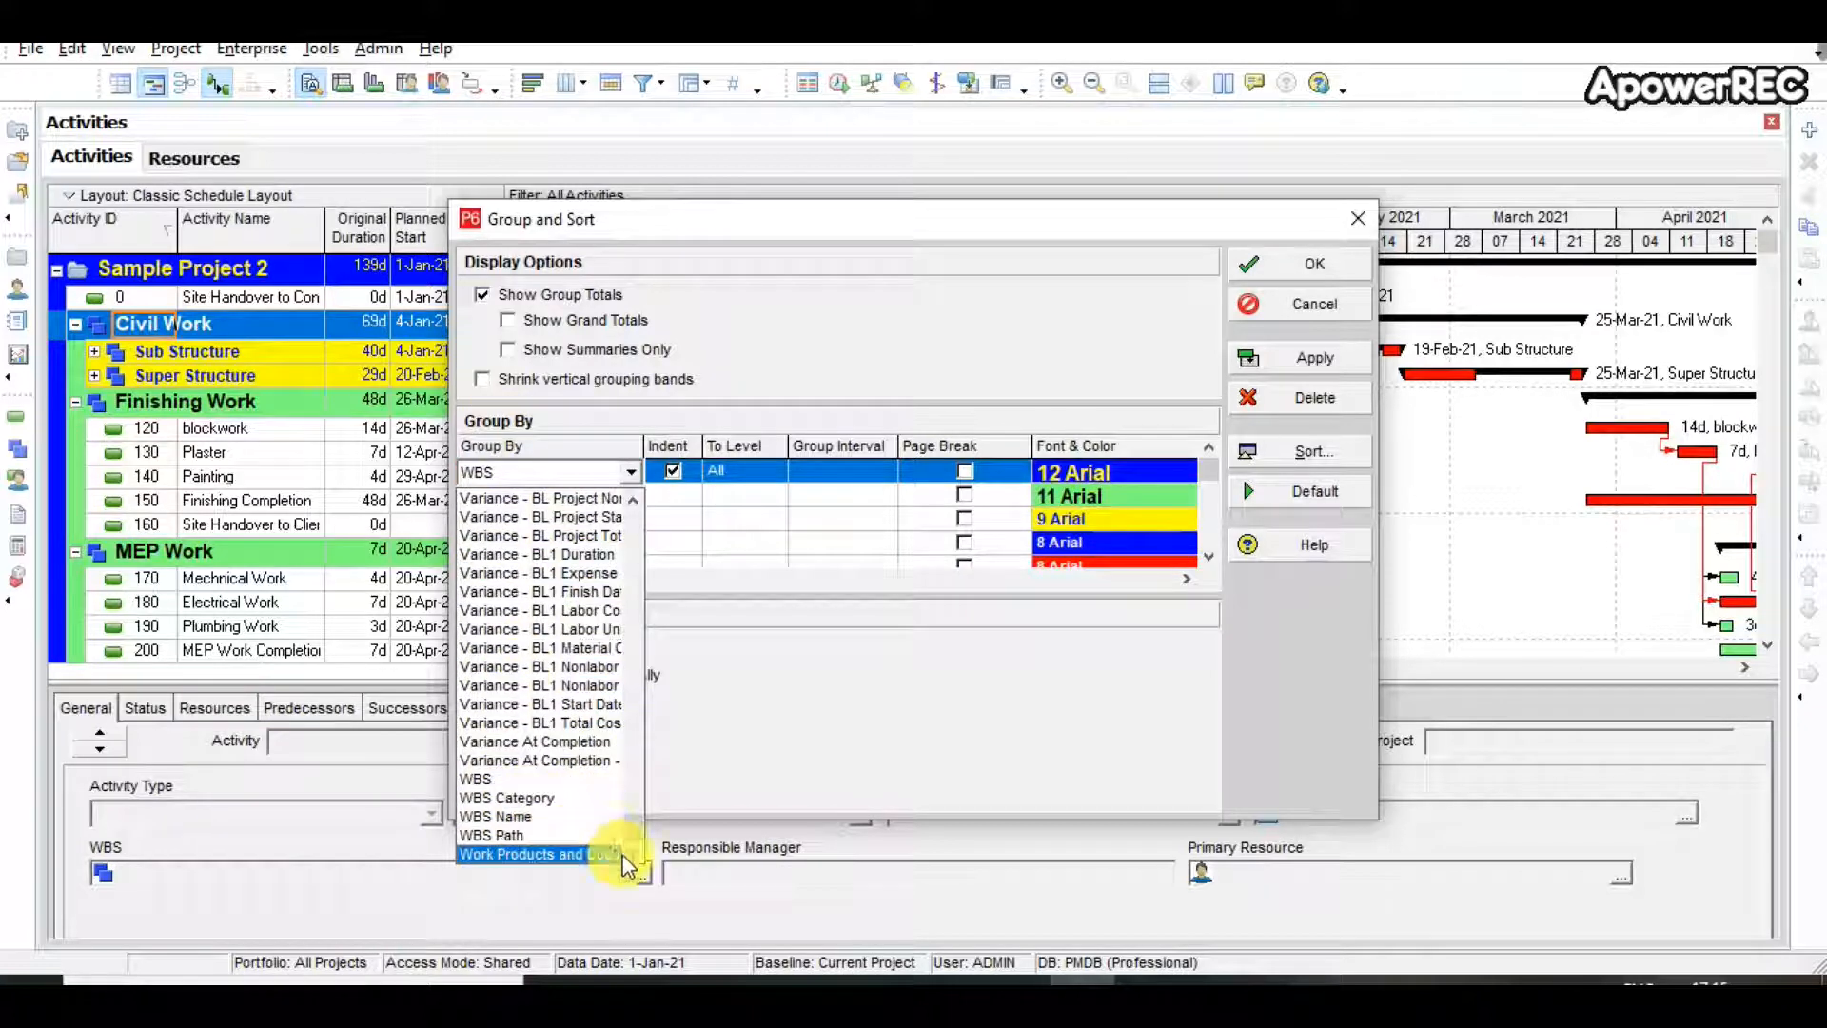
drag(632, 831, 496, 576)
click(497, 574)
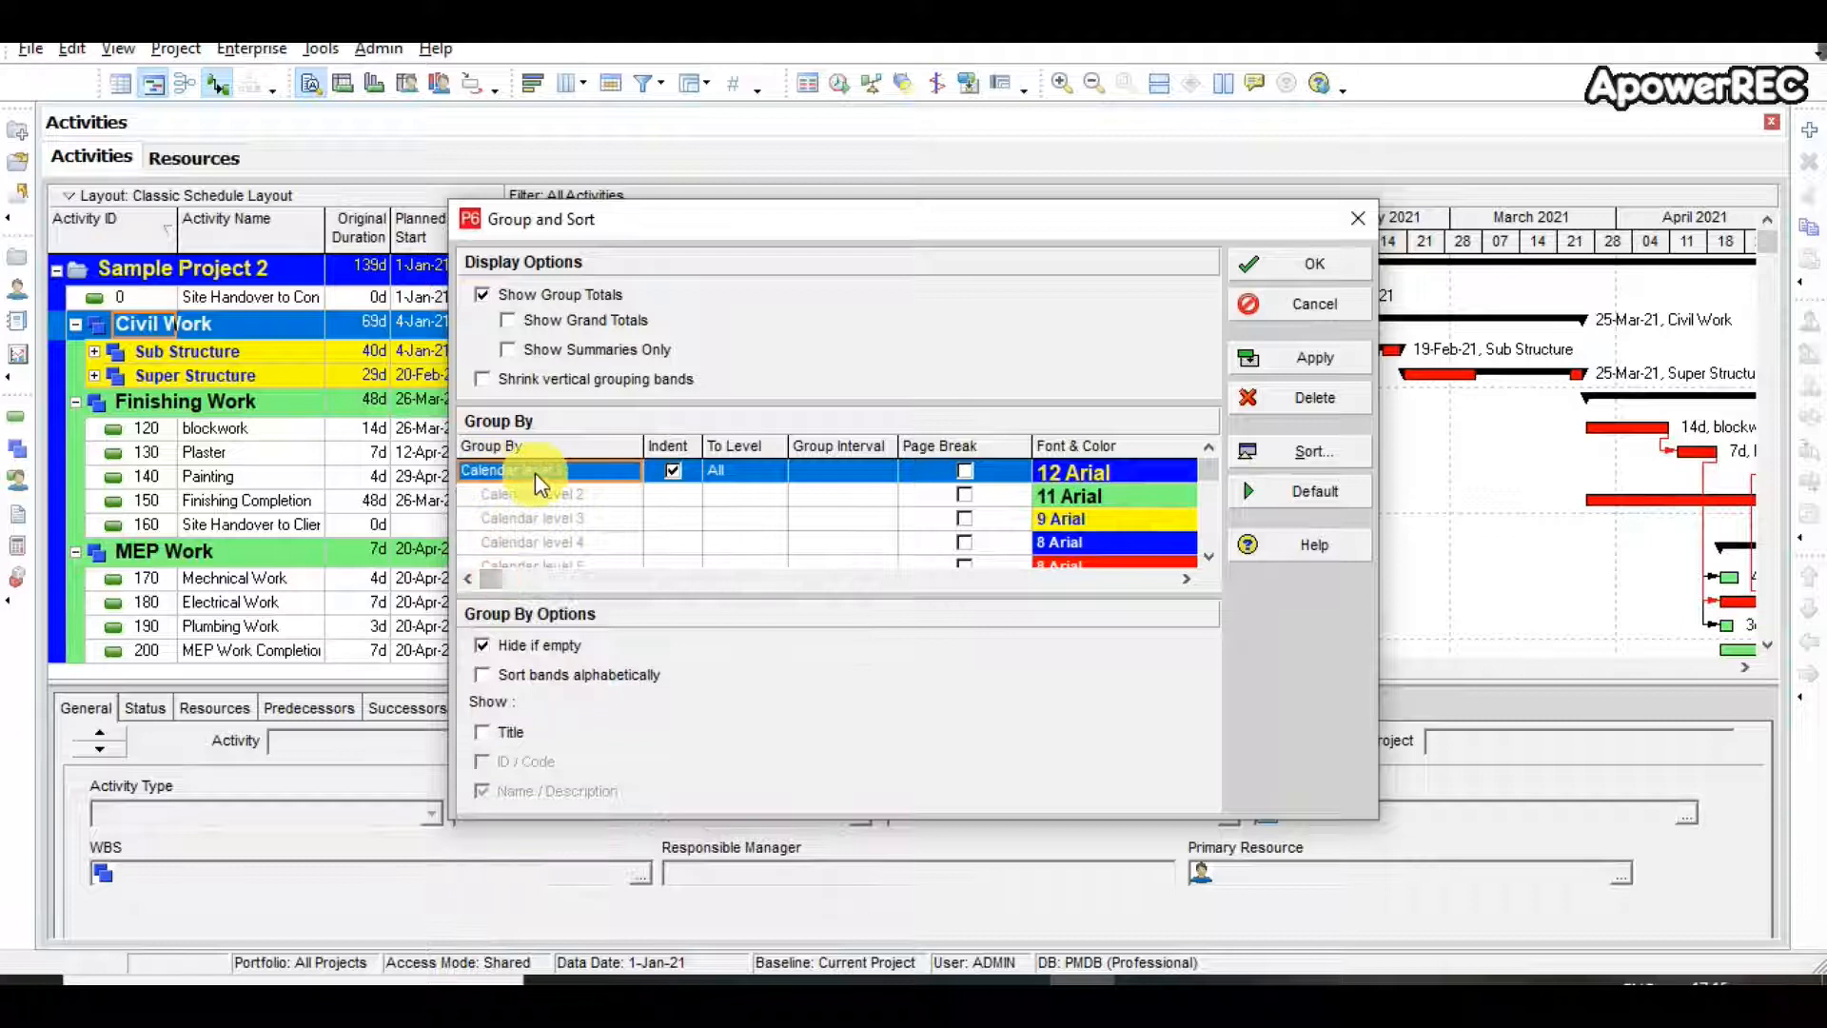
Apply the calendar grouping, close the Group and Sort settings and look through the activities under each calendar band
click(1280, 359)
drag(973, 229, 1798, 142)
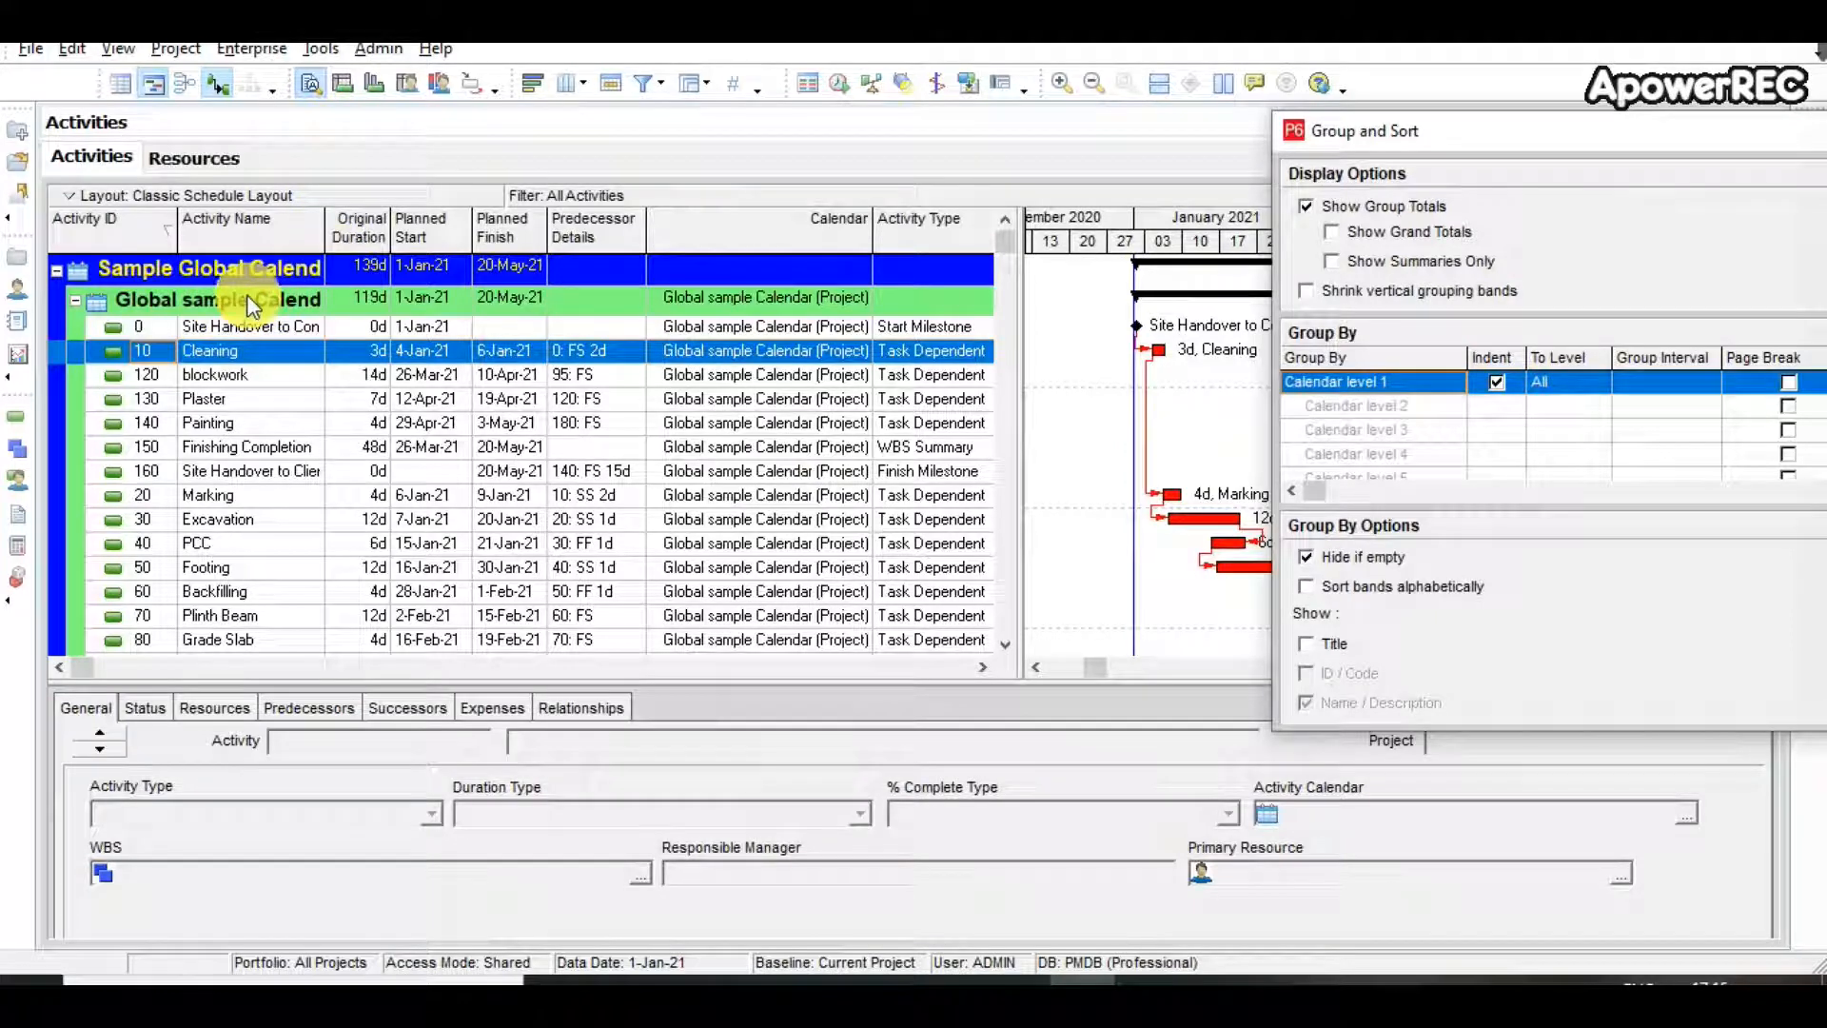
drag(1370, 131, 745, 158)
click(1522, 203)
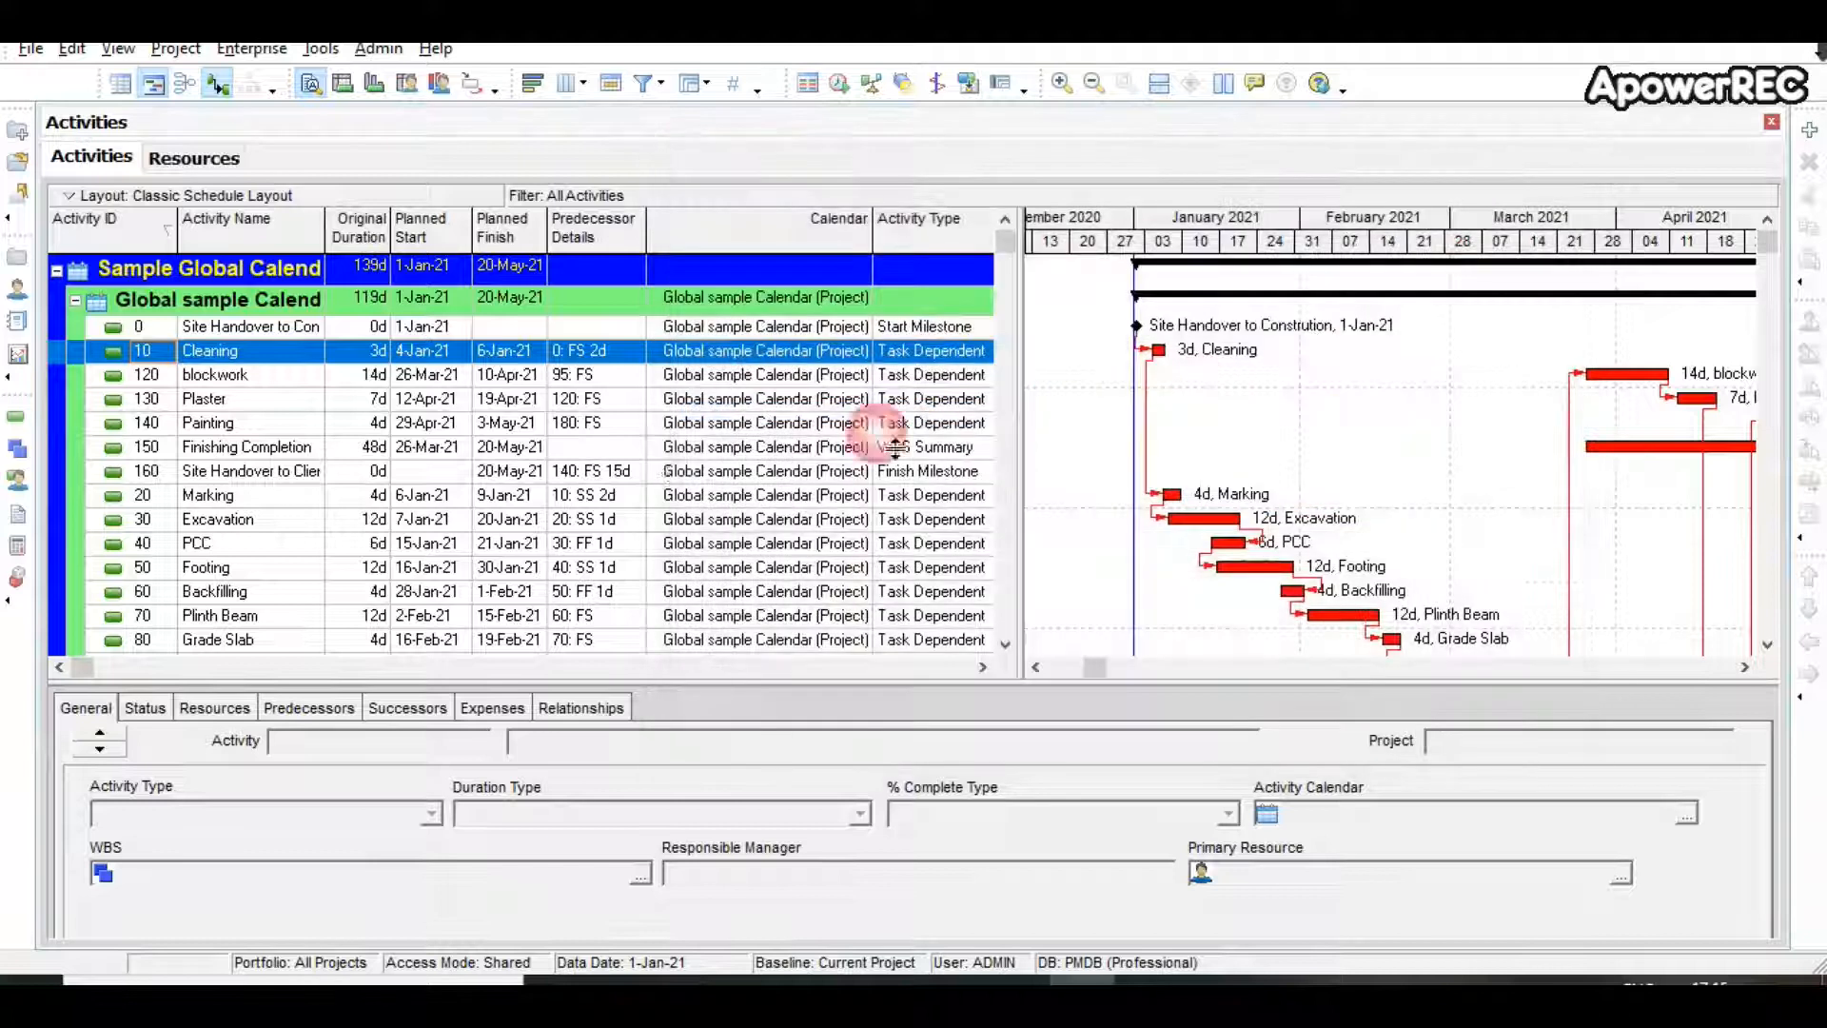
drag(1009, 255, 1007, 623)
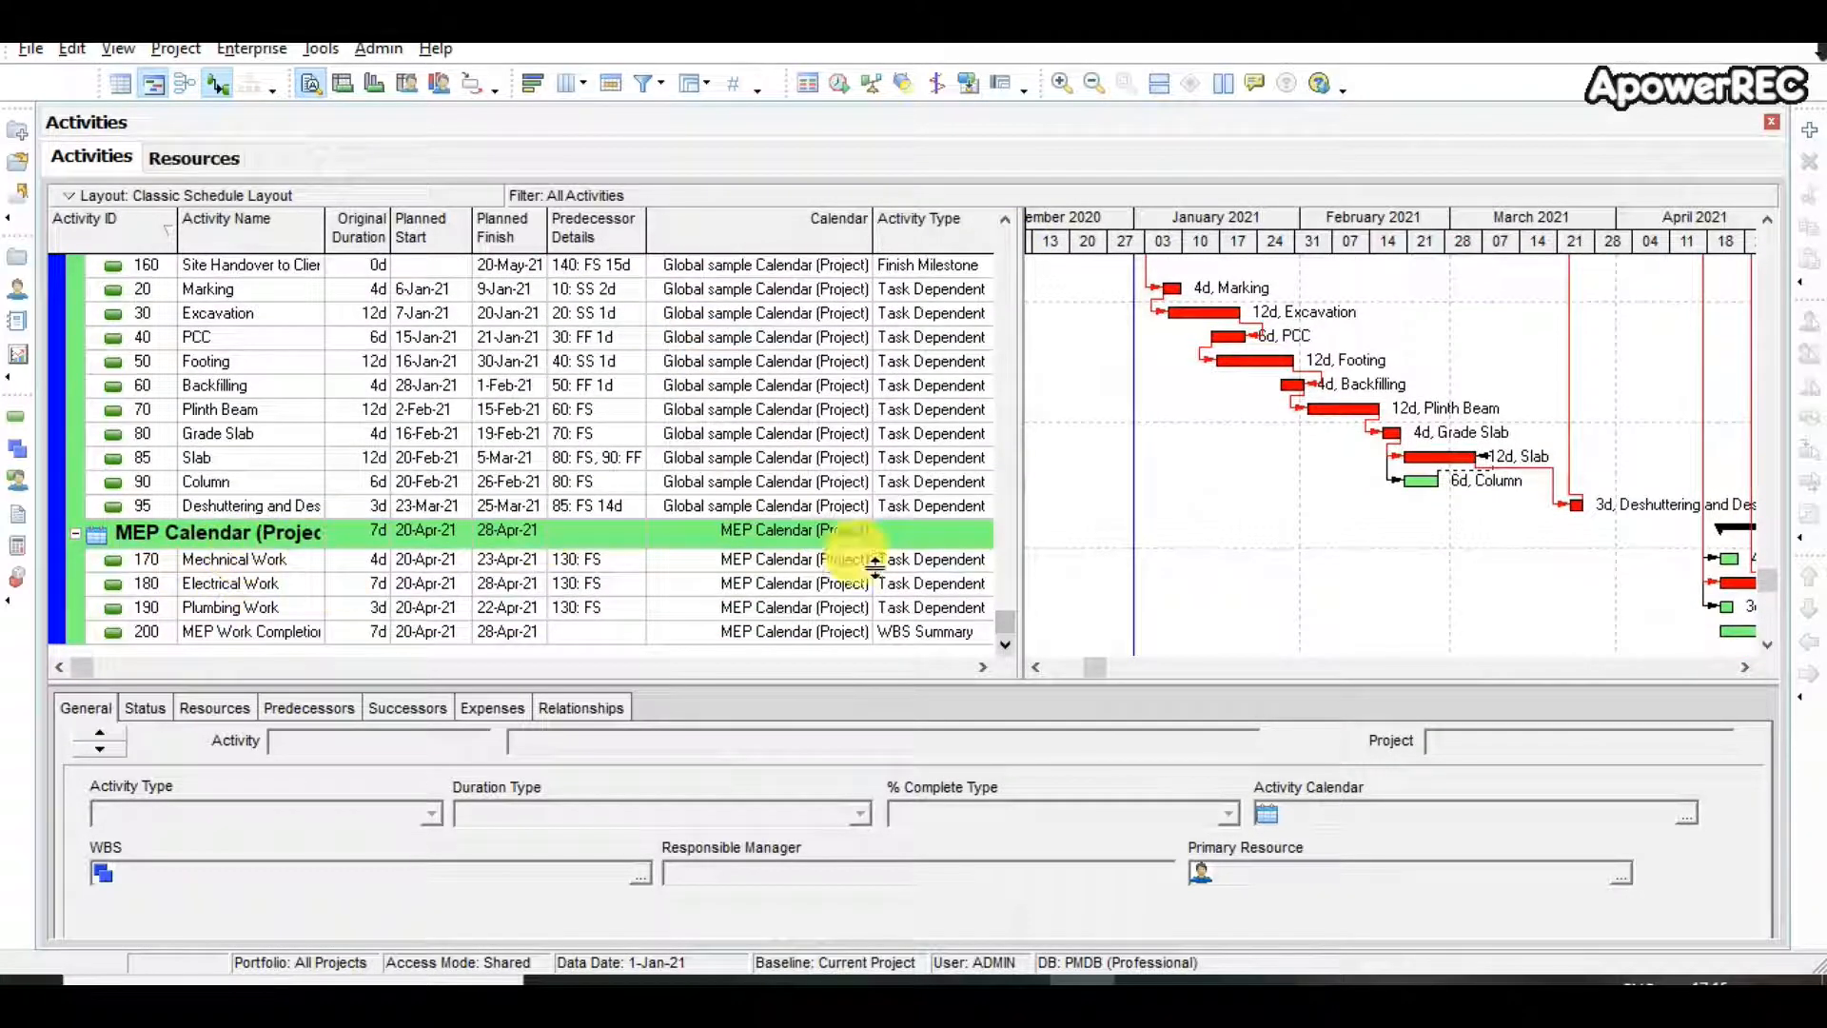
drag(1005, 628, 968, 266)
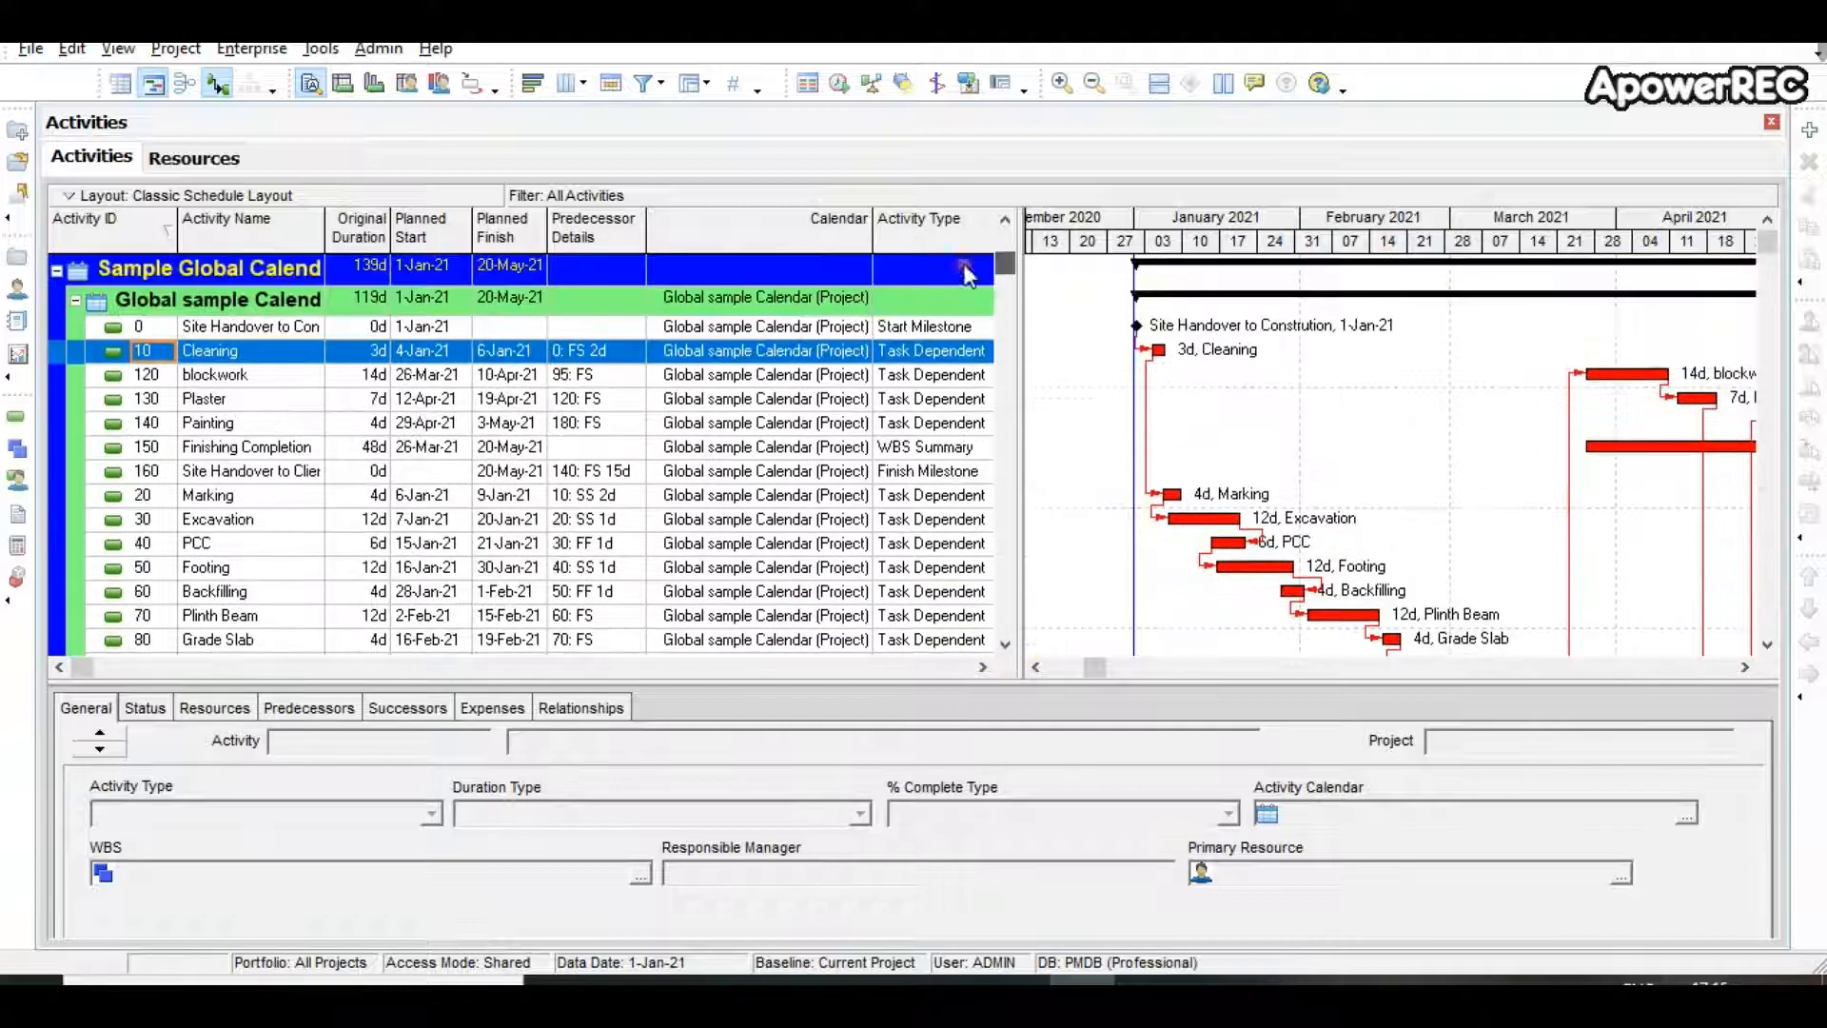
Group the activities by WBS again and expand the Sub Structure and Super Structure bands
click(119, 48)
click(162, 196)
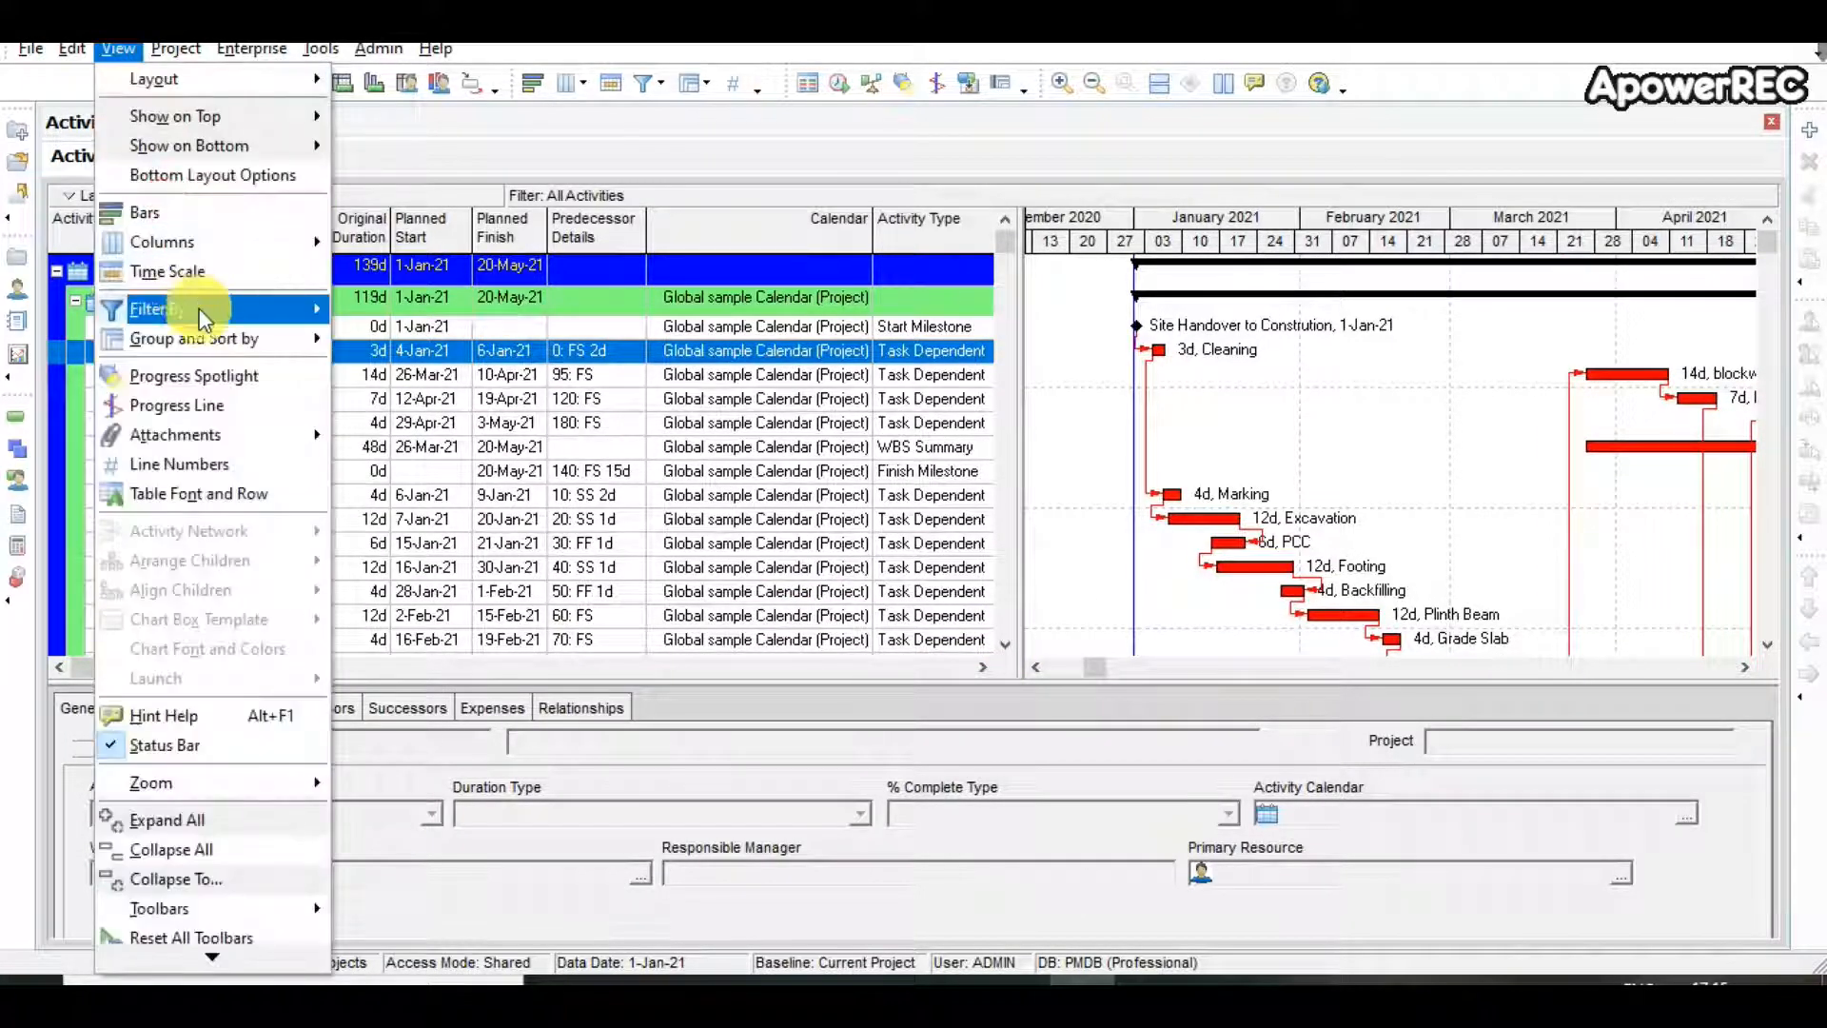
click(236, 338)
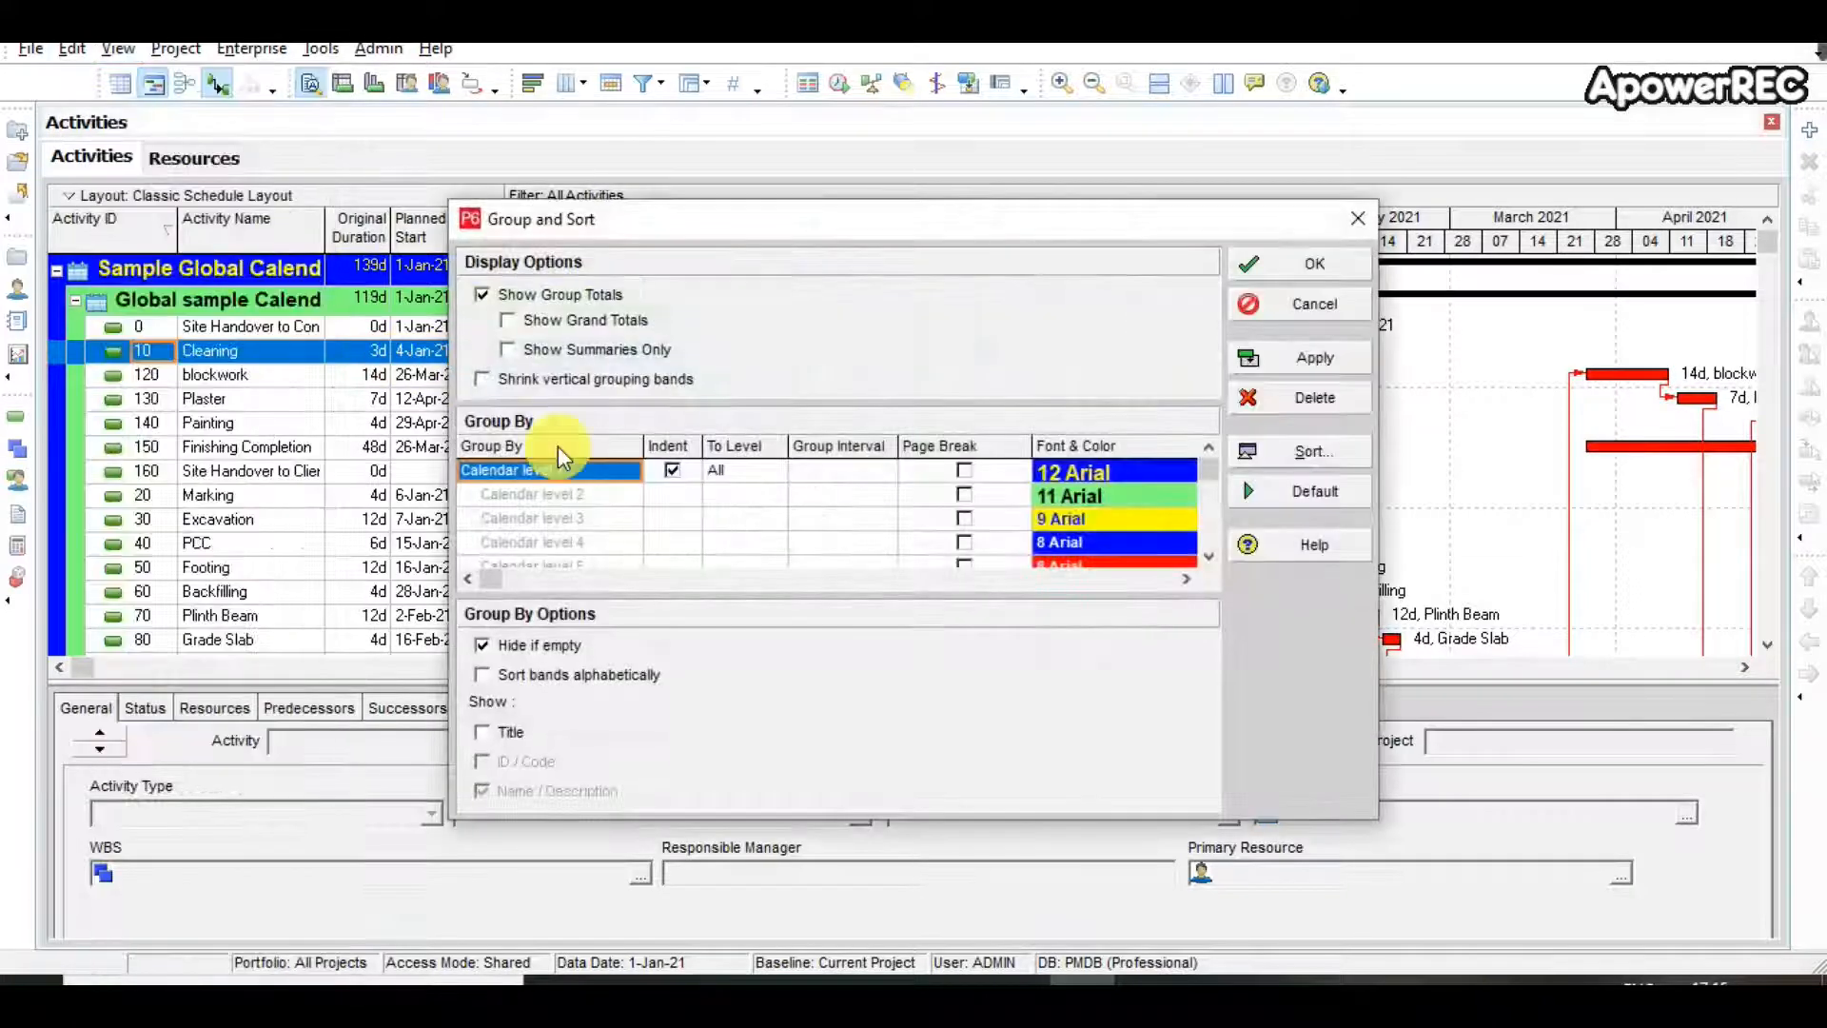
click(548, 473)
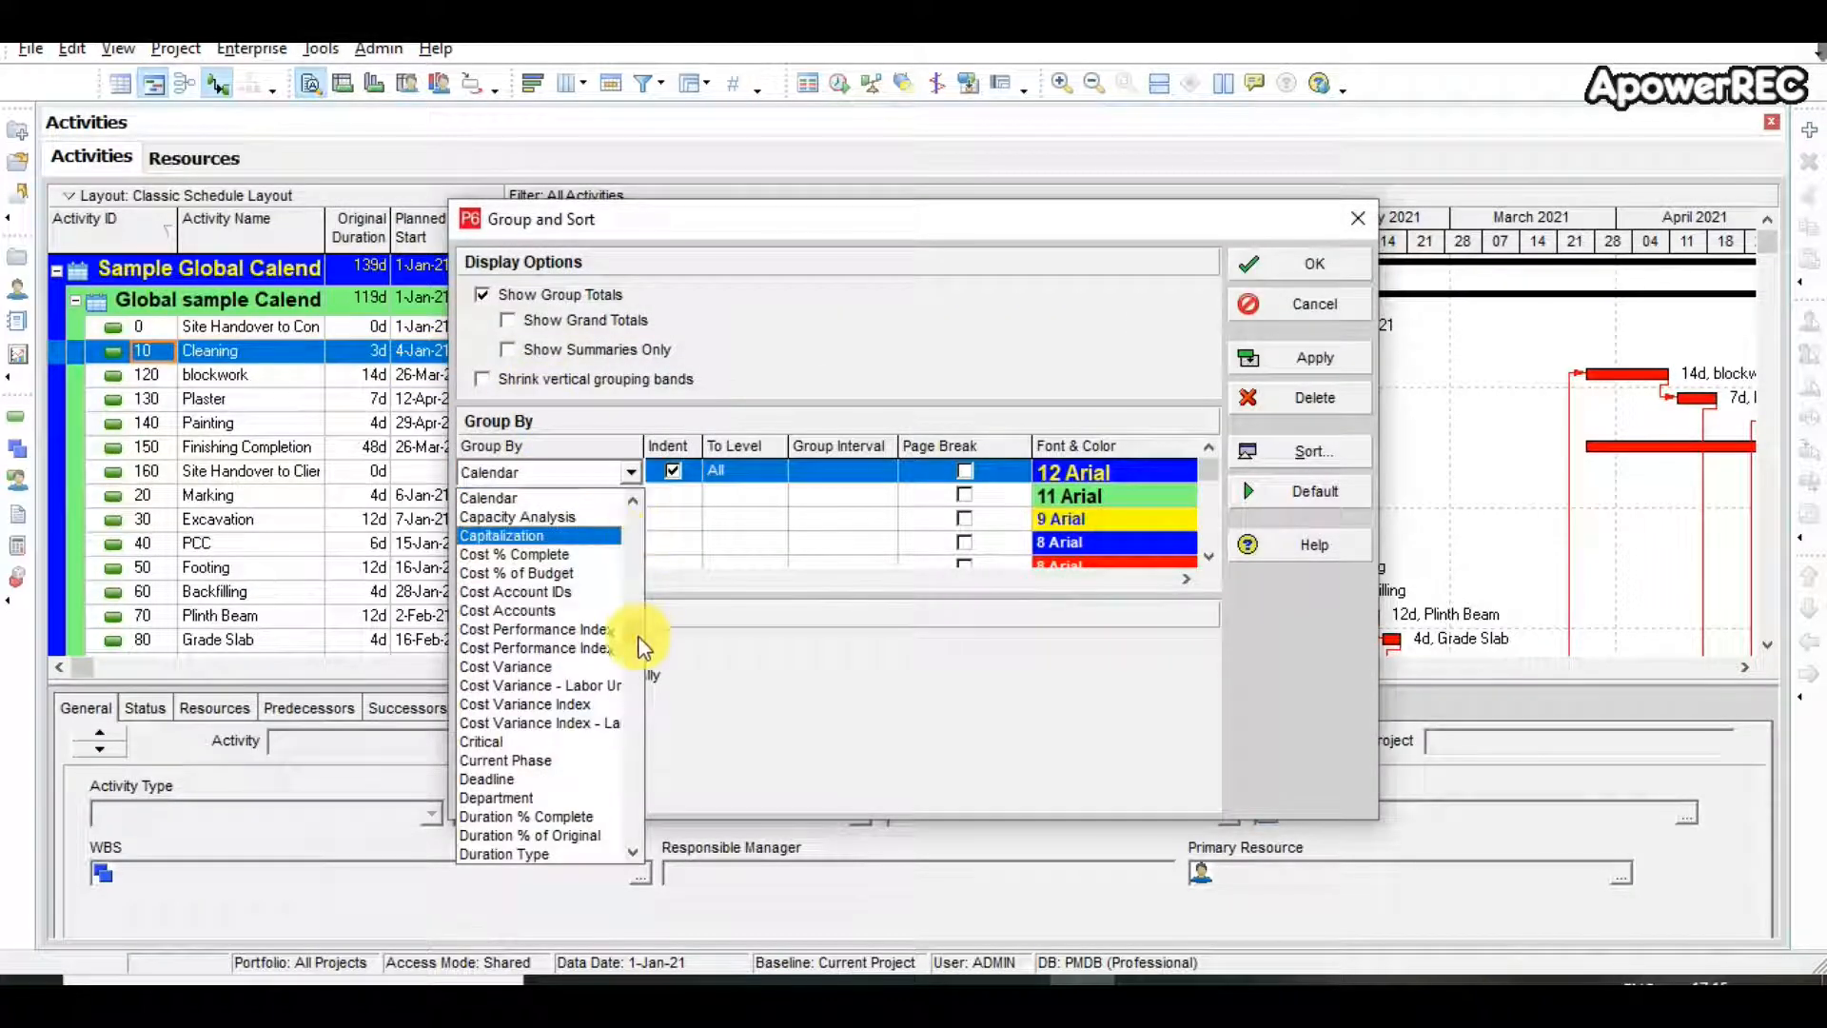
scroll(632, 647, down, 10)
click(511, 788)
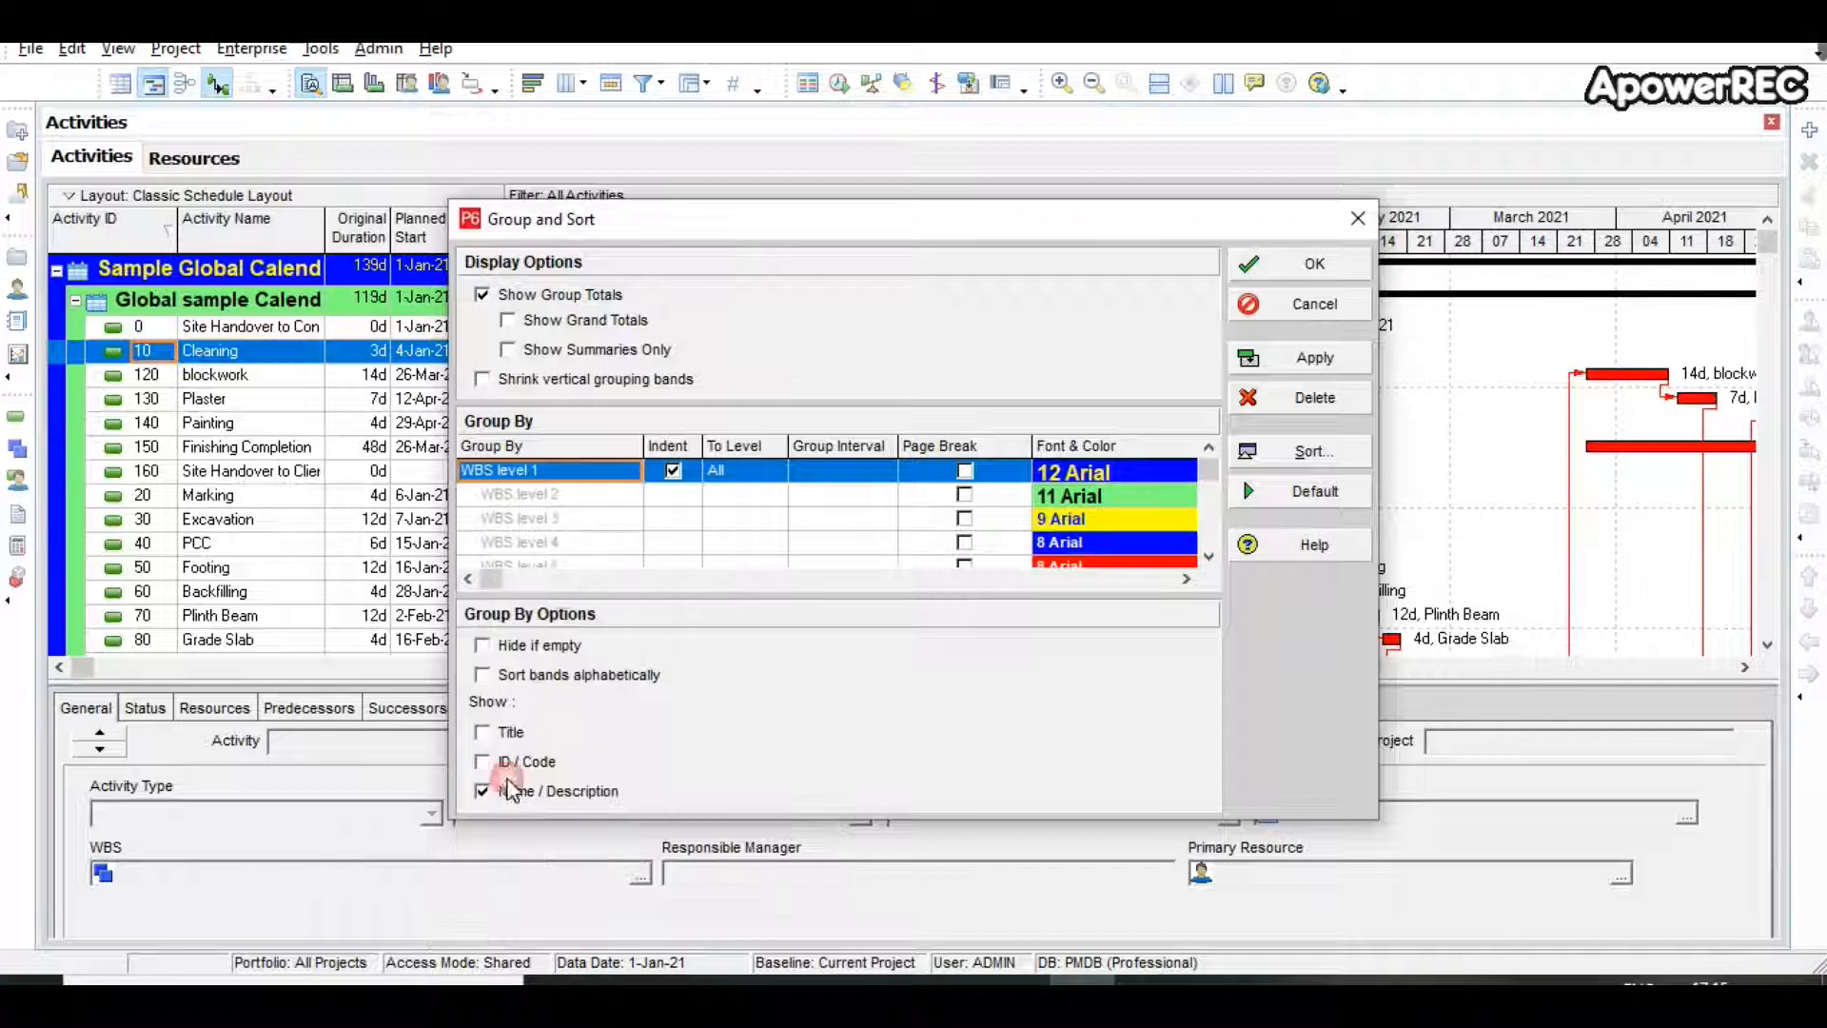
click(1294, 360)
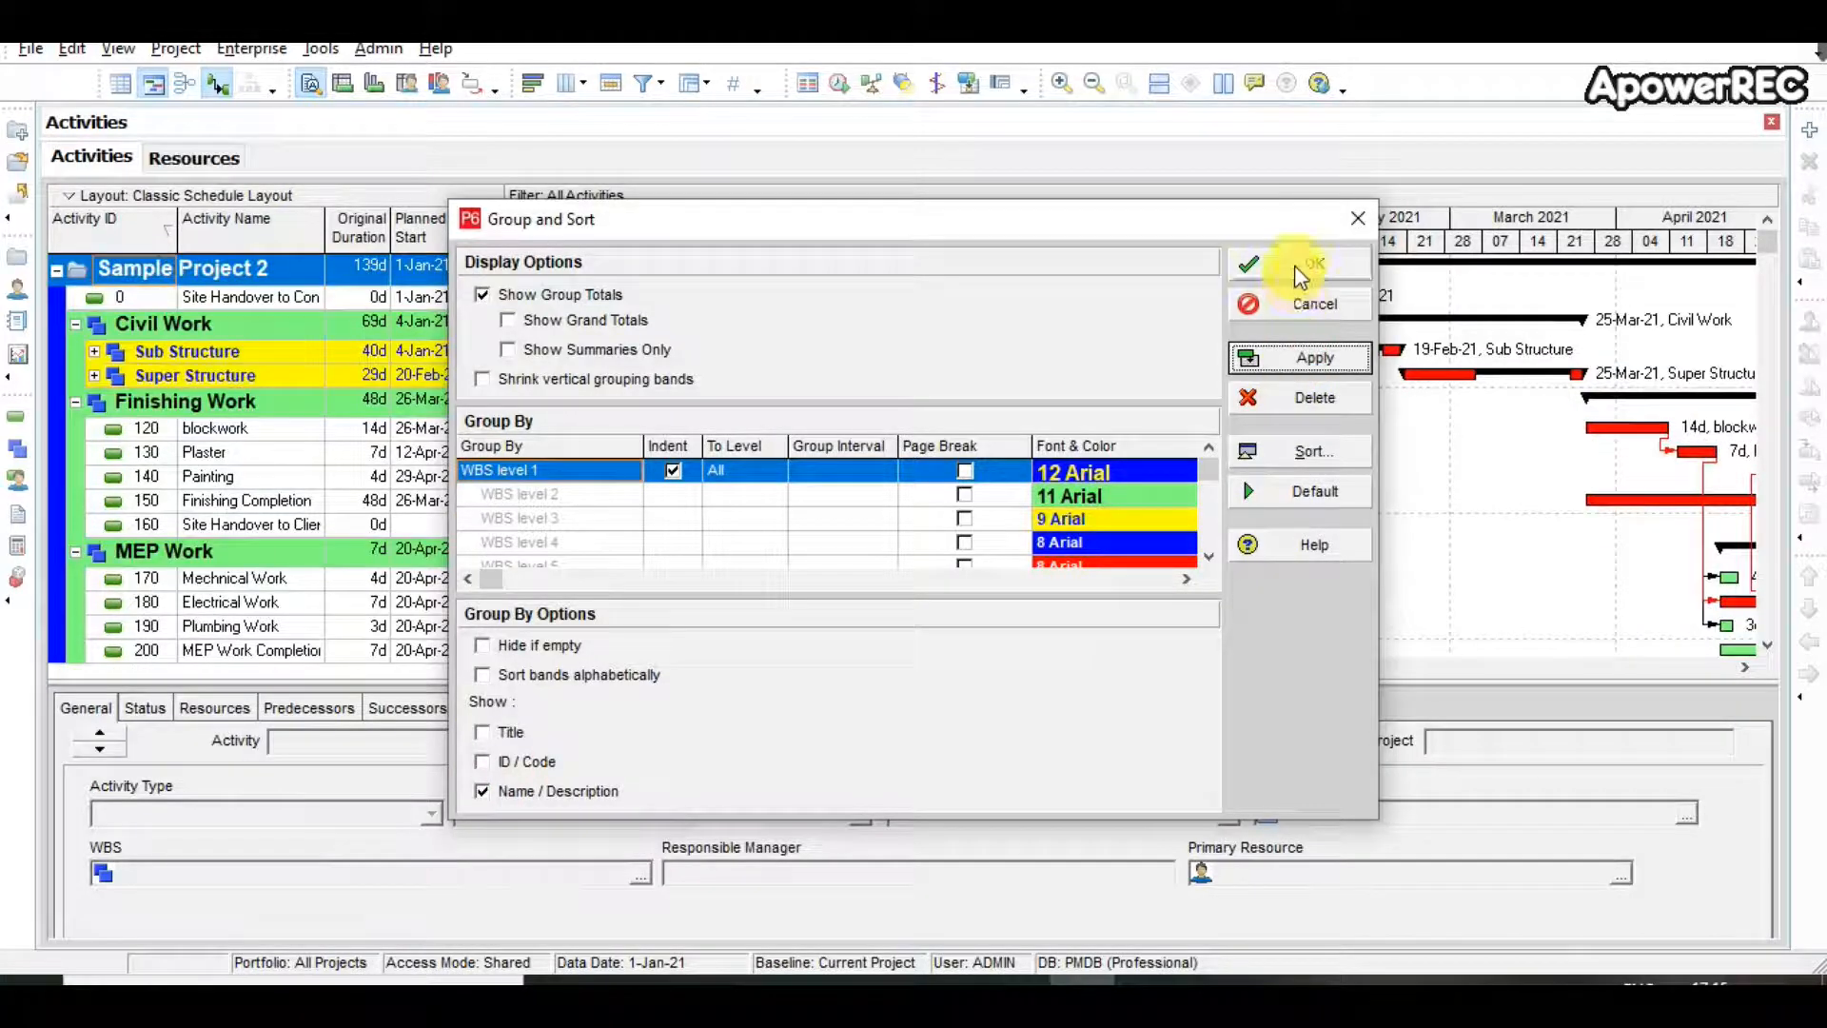
click(1294, 264)
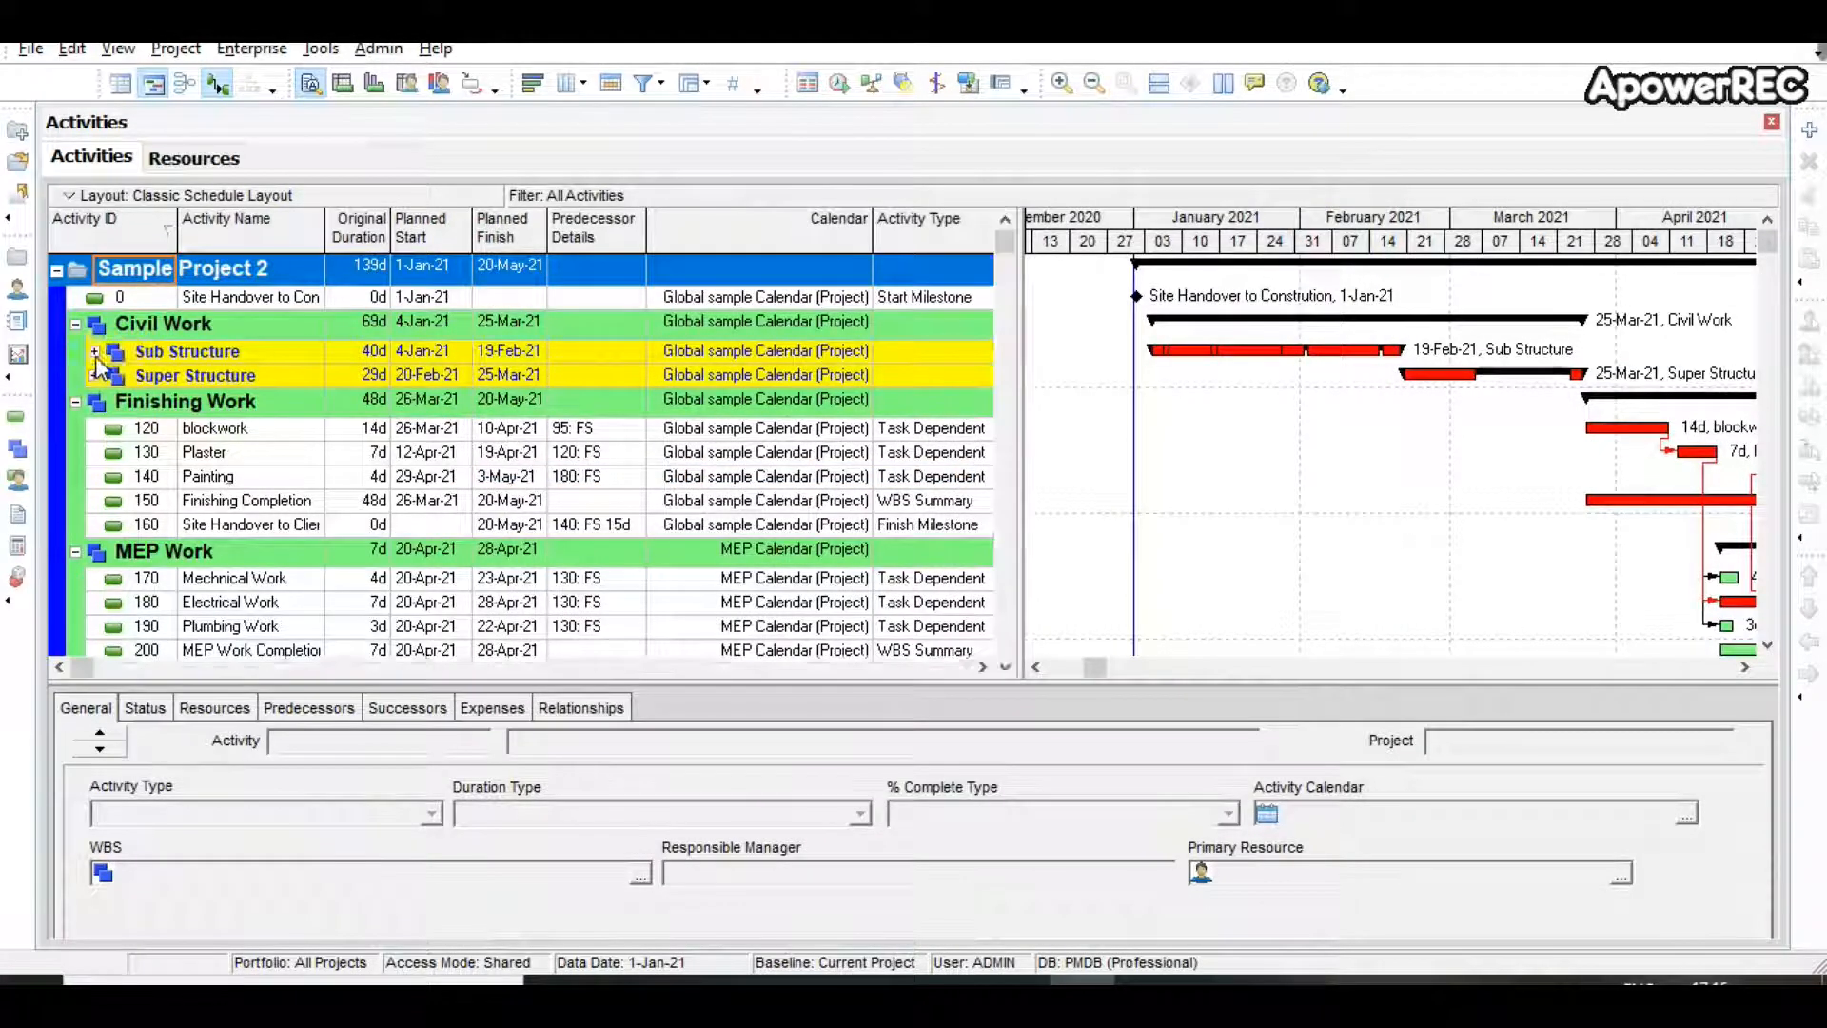
click(94, 351)
click(95, 568)
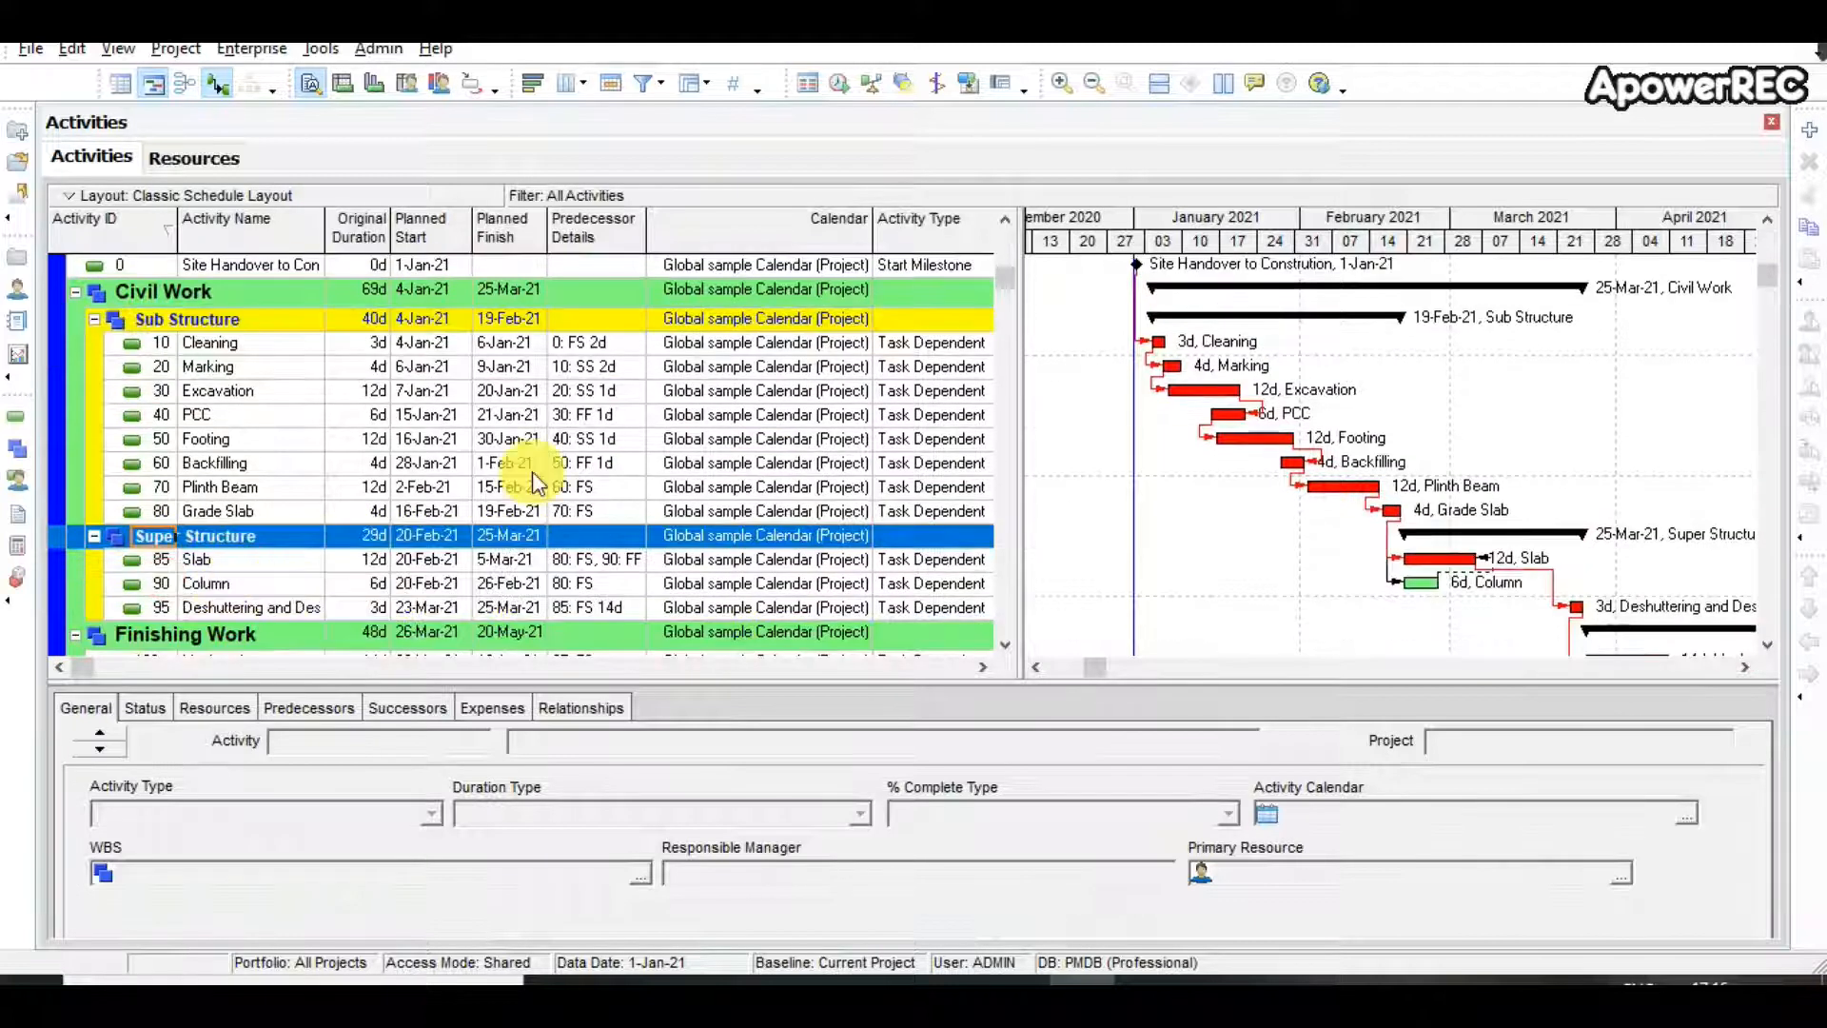